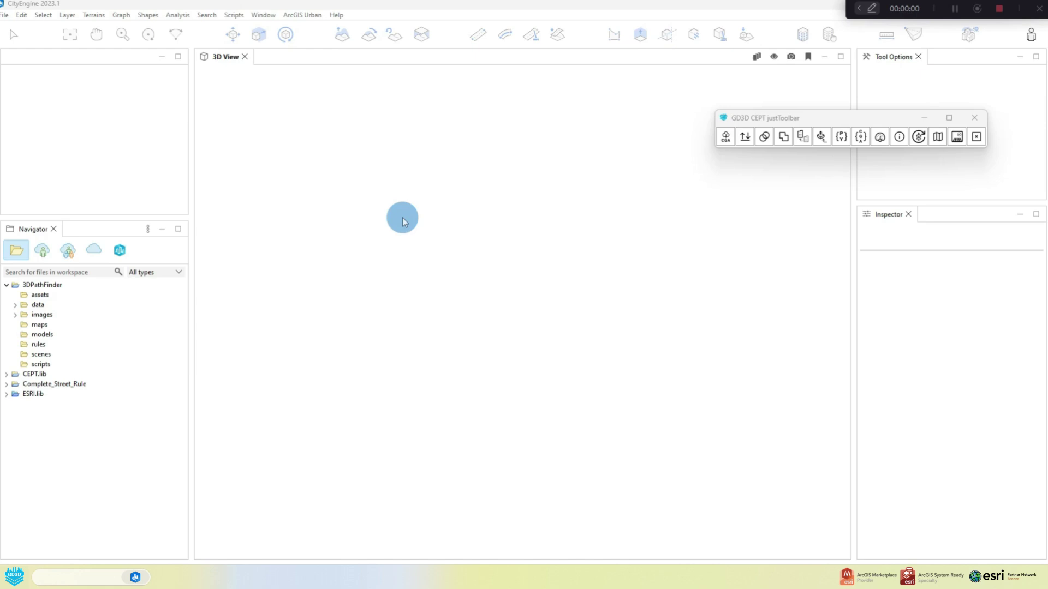
- Create and open a new CityEngine scene named MyFirstDigitalTwin.cej in the scenes folder
right_click(43, 354)
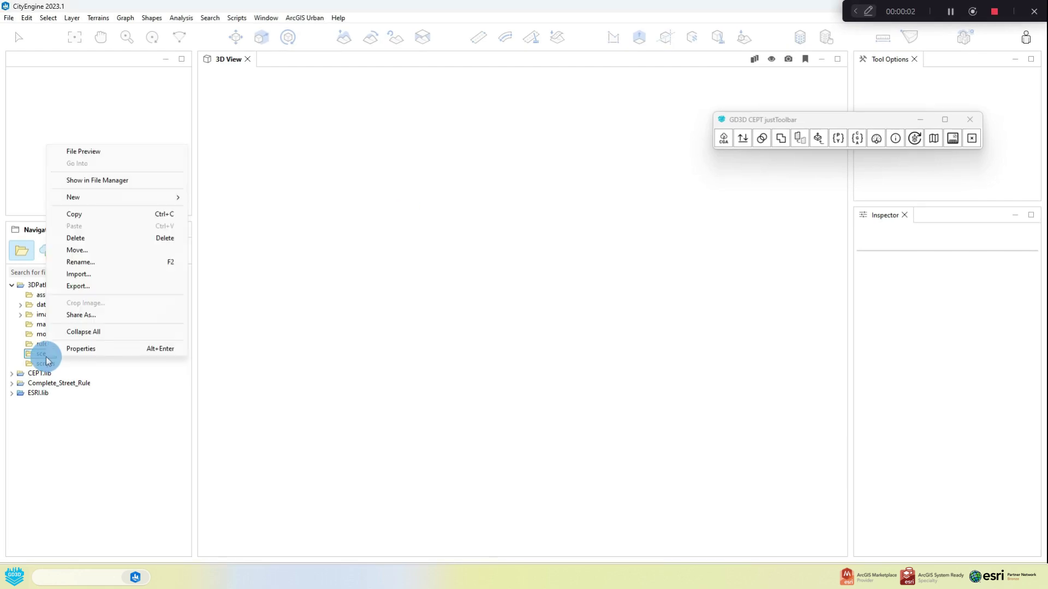
click(157, 202)
click(258, 227)
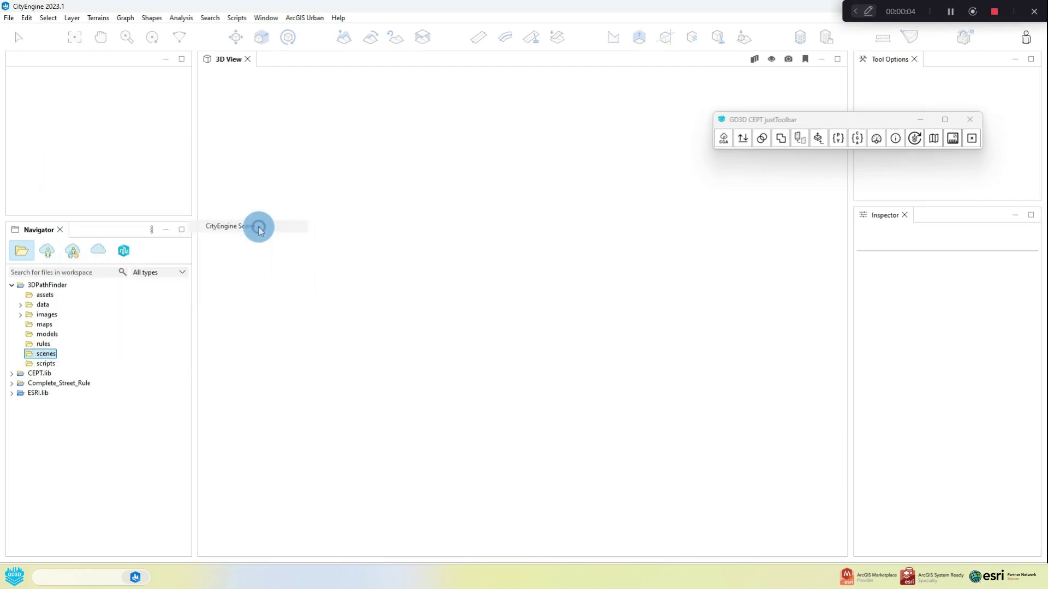
text(MyFirstDigitalTwin.cej)
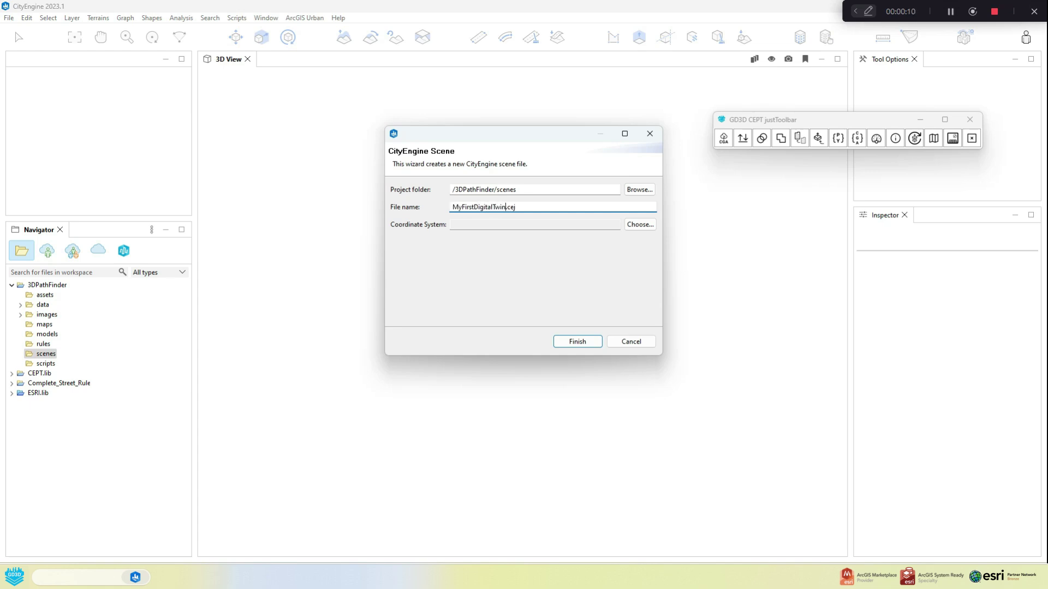
click(580, 343)
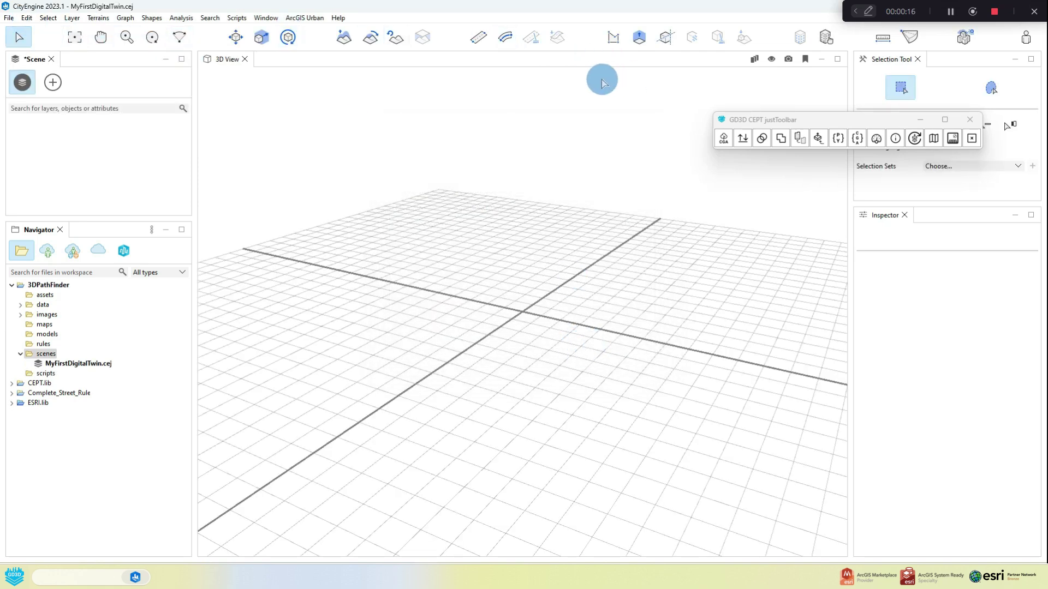
- Turn on the 3D view Information Display showing 10m grid, CityEngine CS and 0 polygons
click(772, 59)
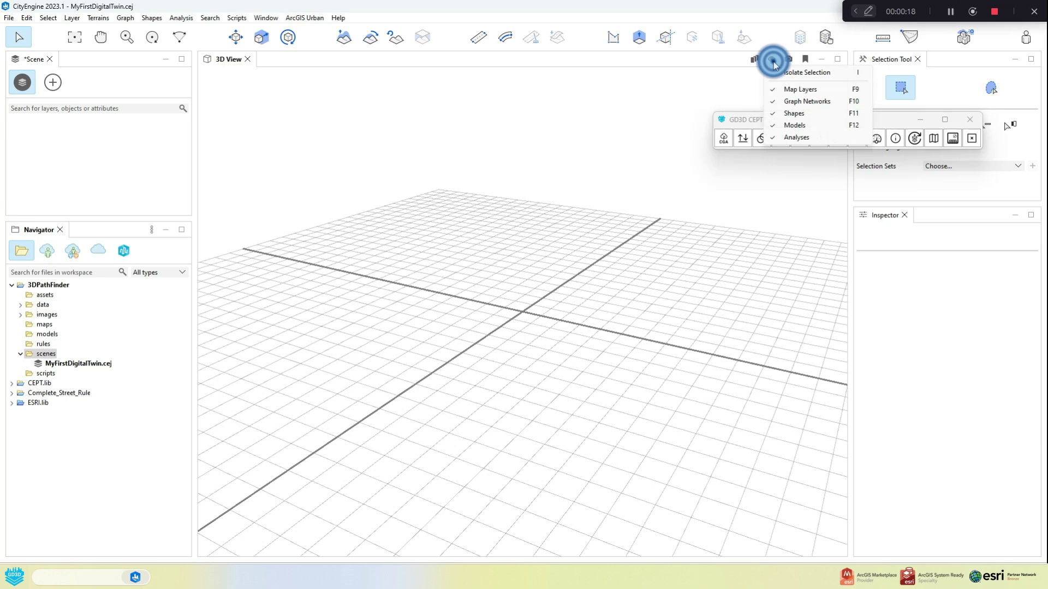
click(788, 59)
click(847, 320)
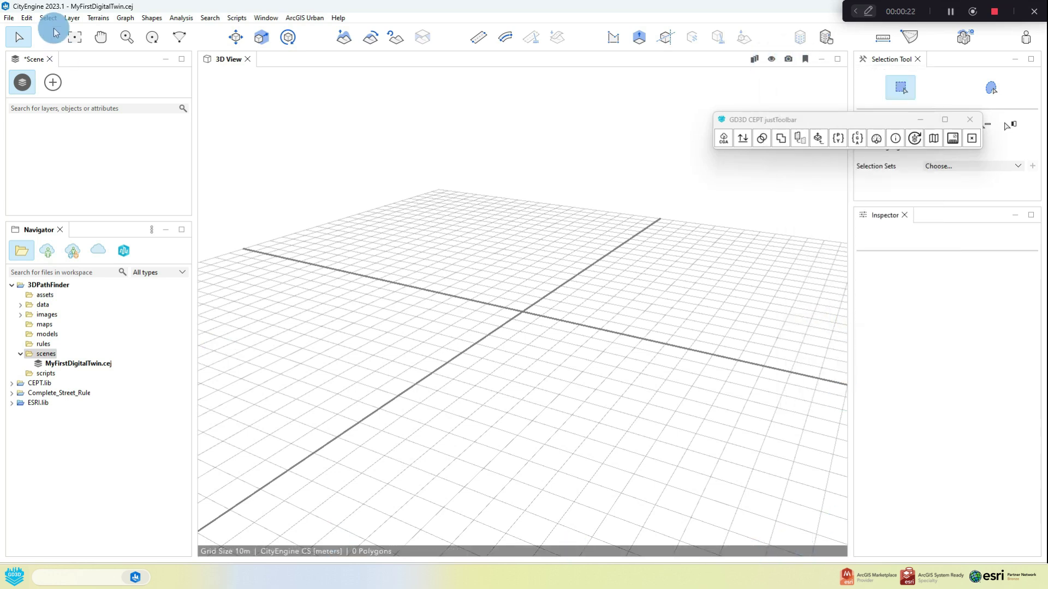
click(8, 18)
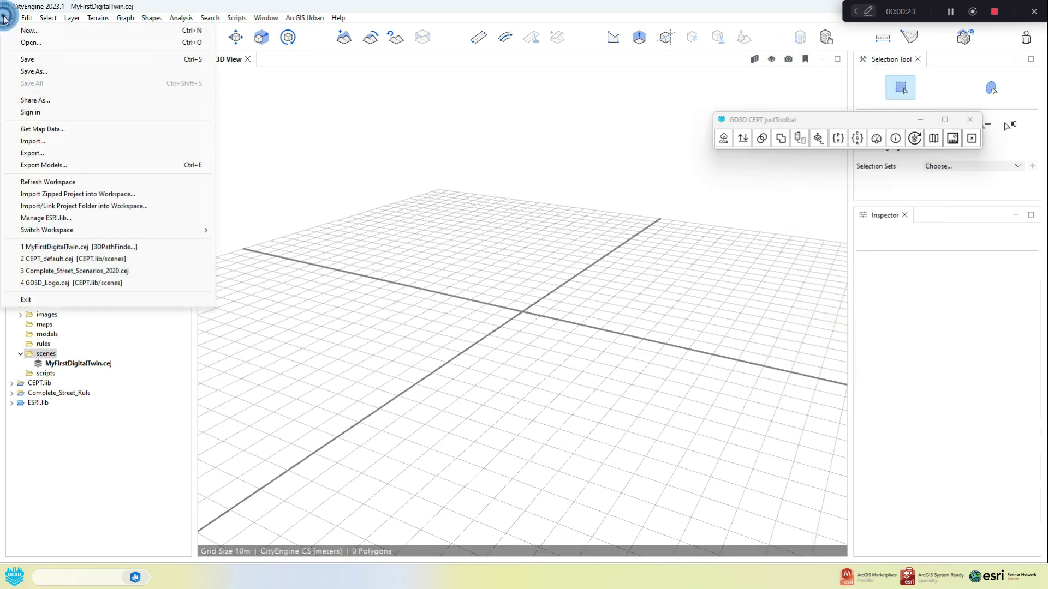
- Start Get Map Data and search the map for London
click(69, 131)
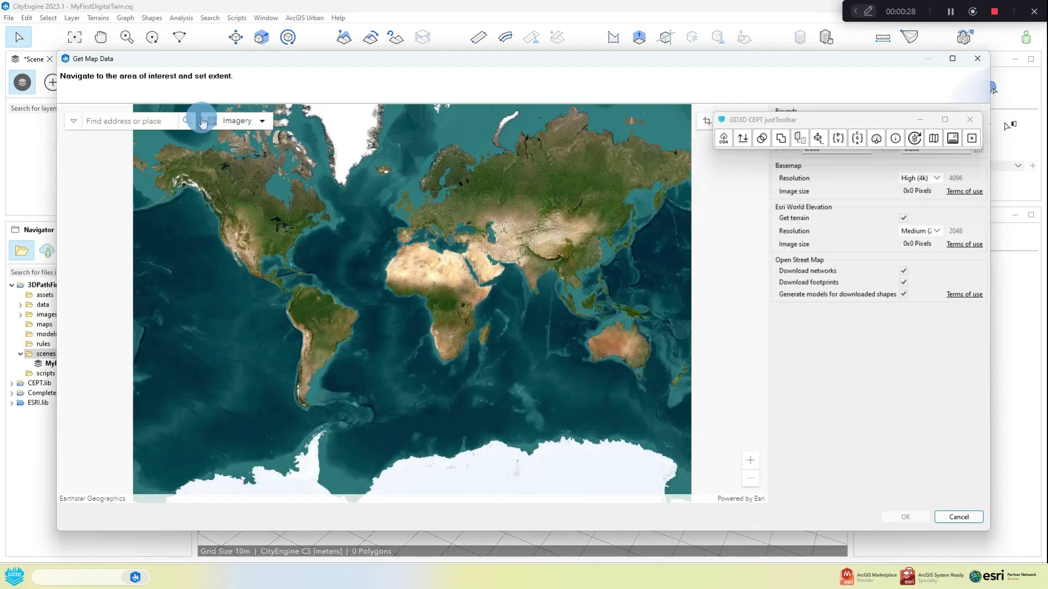
click(135, 123)
text(London)
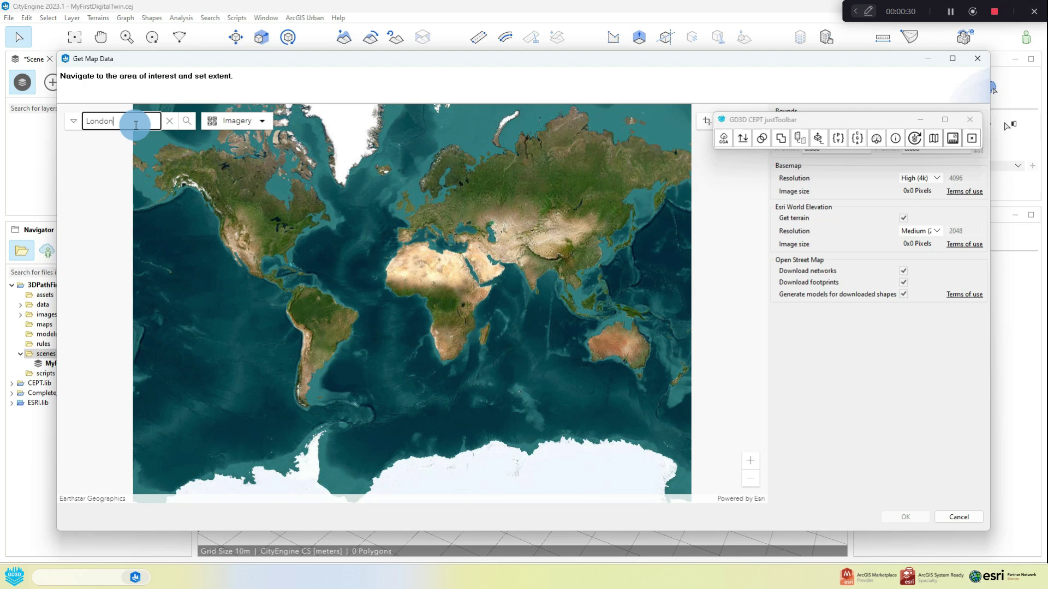
key(Return)
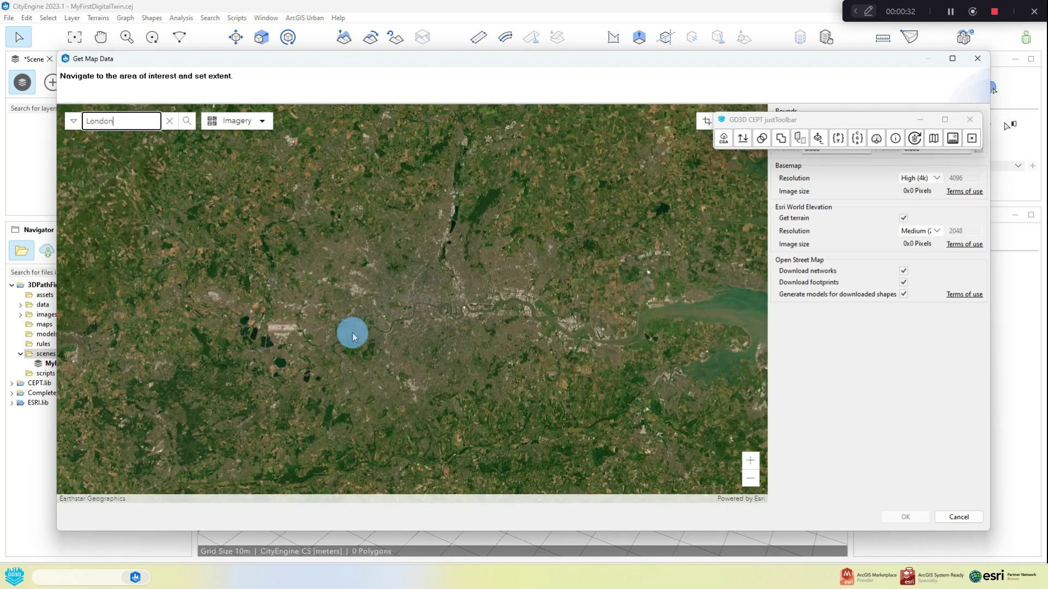
- Zoom and pan the map to frame central London along the Thames
scroll(445, 311, up, 3)
scroll(344, 309, up, 5)
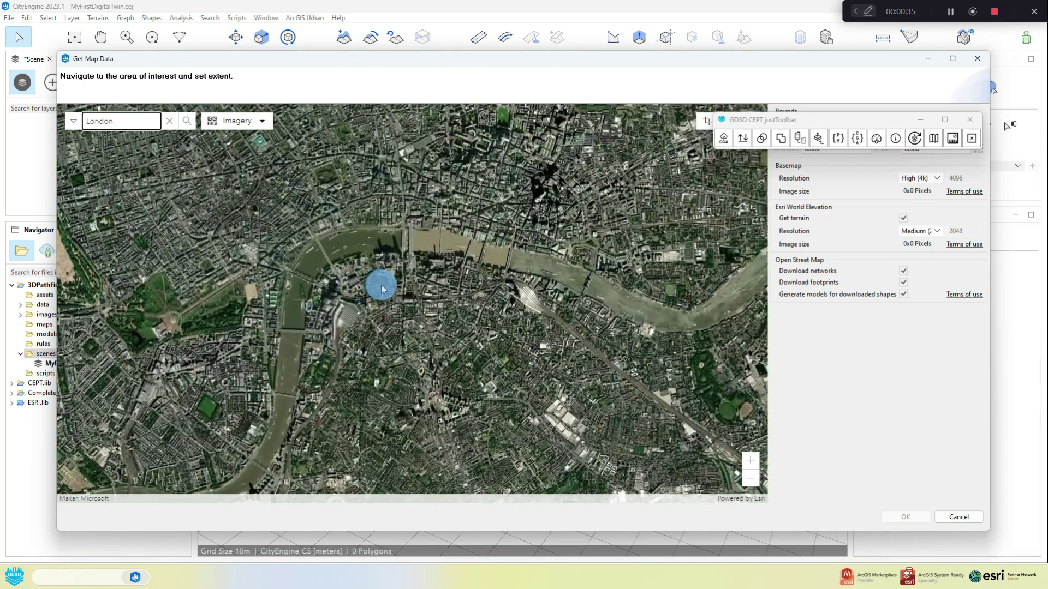
drag(404, 289, 391, 326)
scroll(412, 266, up, 1)
scroll(442, 314, down, 1)
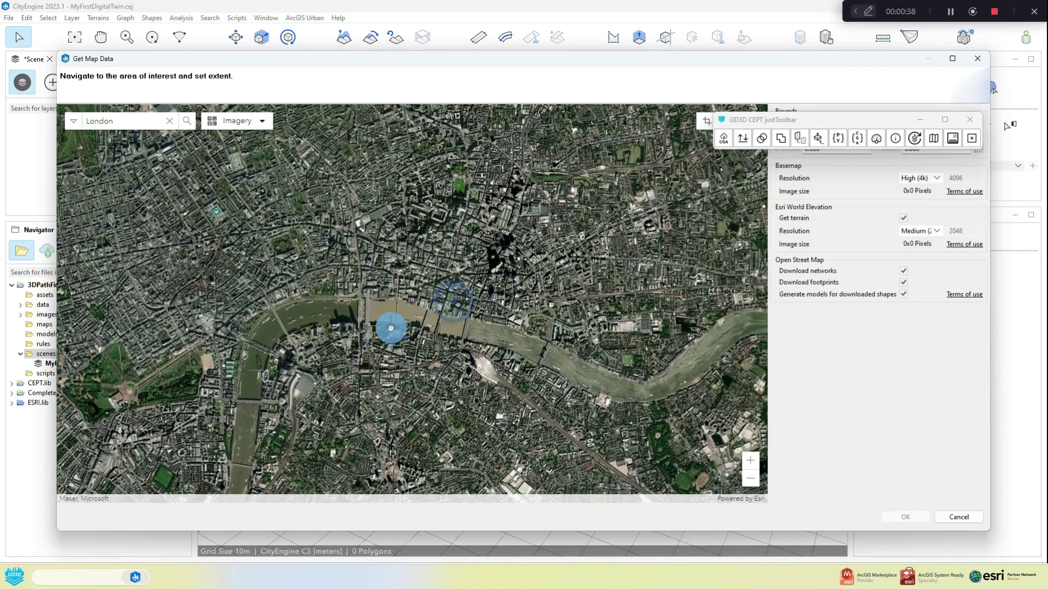
drag(466, 328, 424, 313)
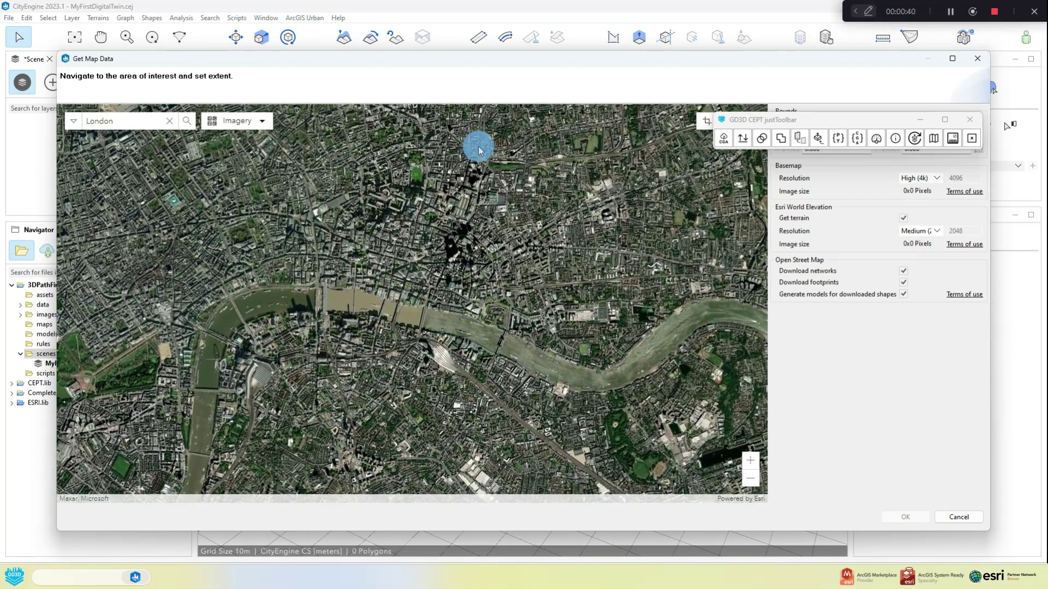
drag(771, 120, 845, 320)
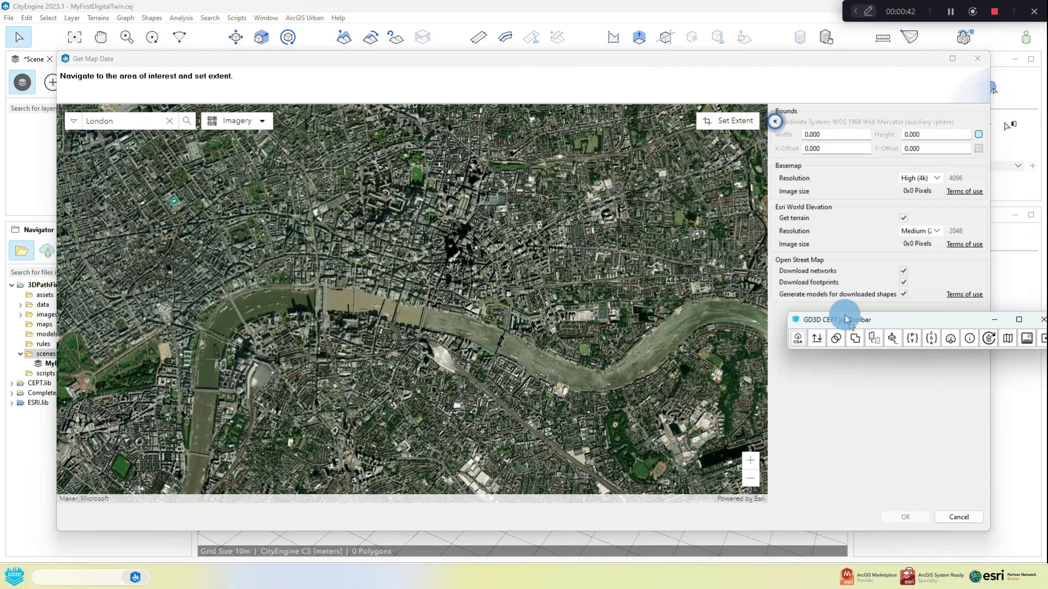
- Set a download extent and pull its east, west and south edges in around central London
click(725, 129)
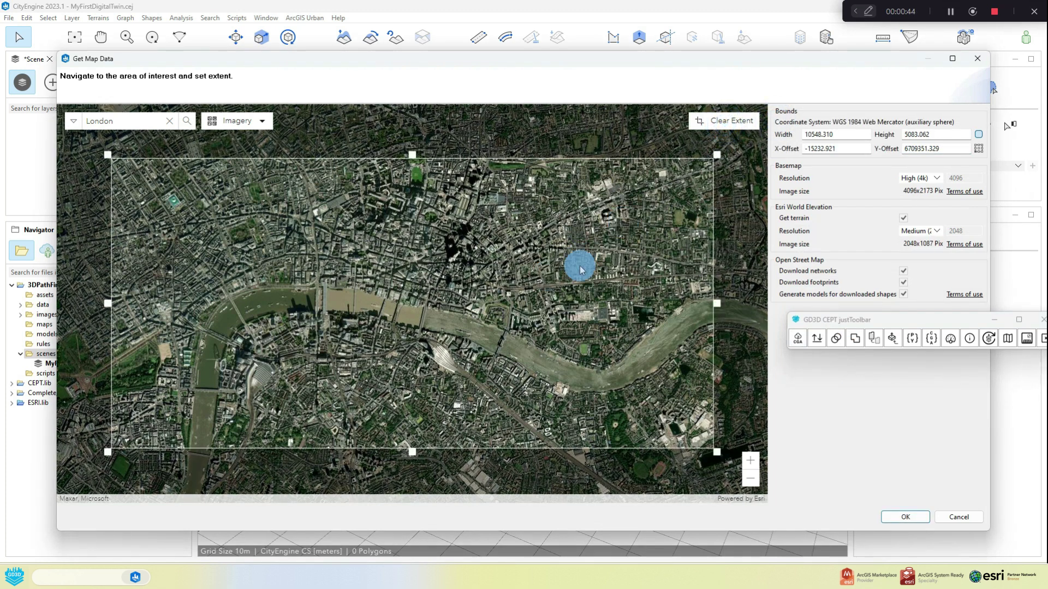
drag(718, 302, 594, 301)
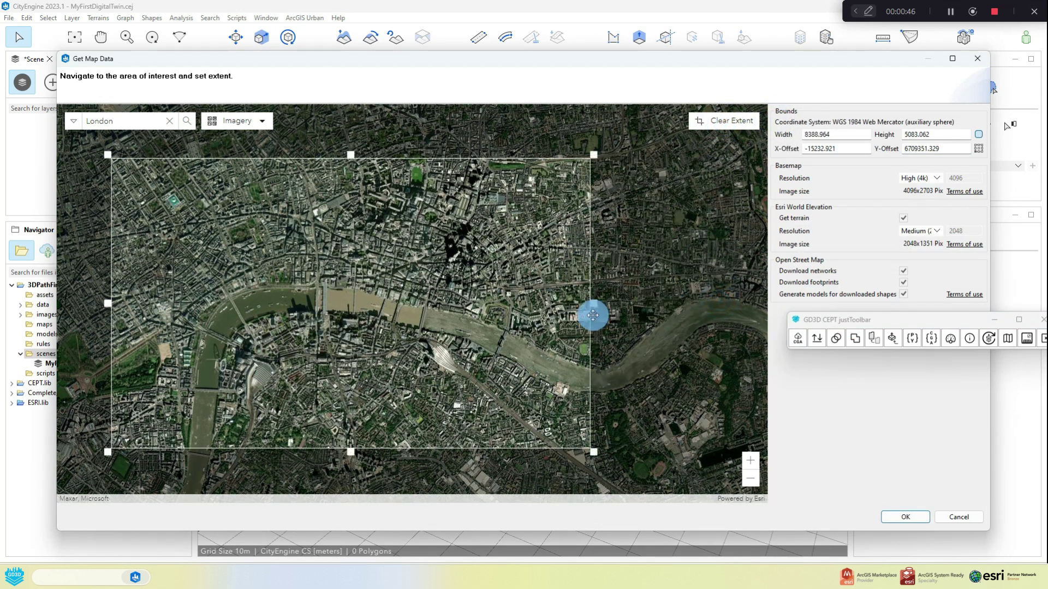
drag(110, 302, 187, 303)
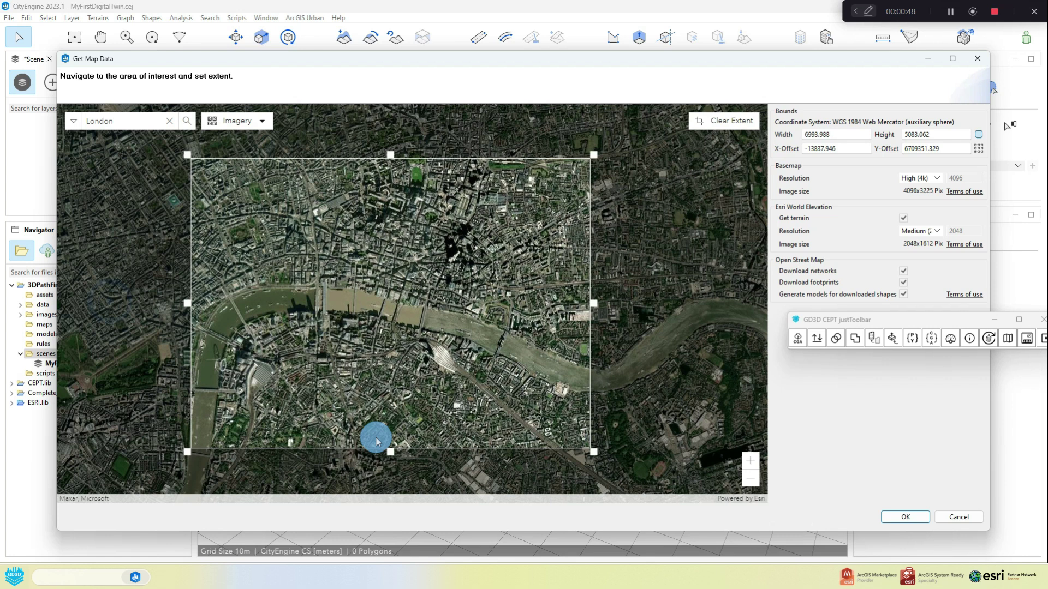
drag(389, 453, 390, 434)
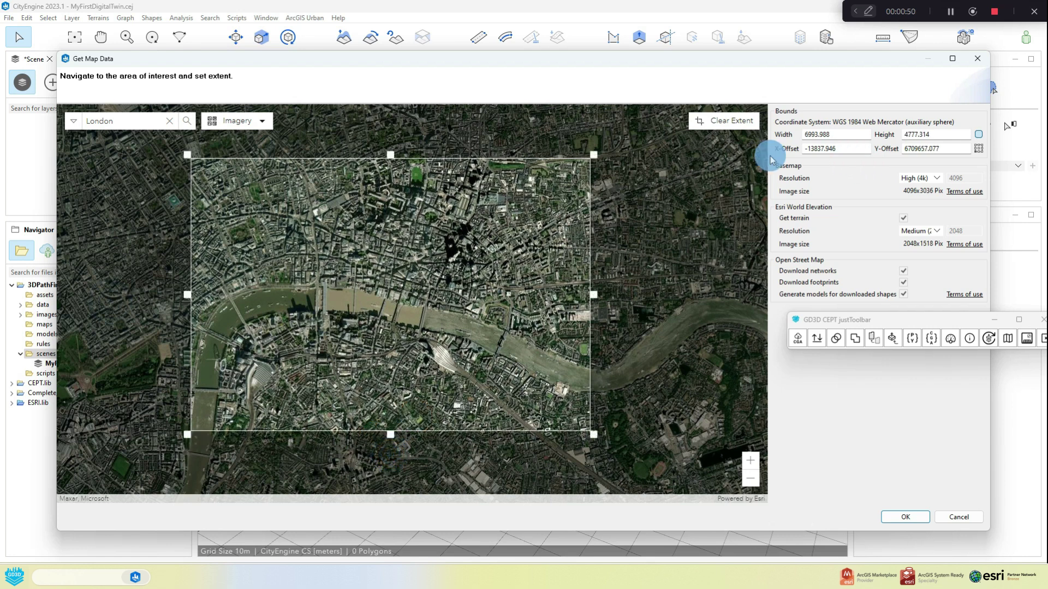
- Set Elevation Resolution to High (4k), keep both OSM options enabled, and start the download
click(921, 231)
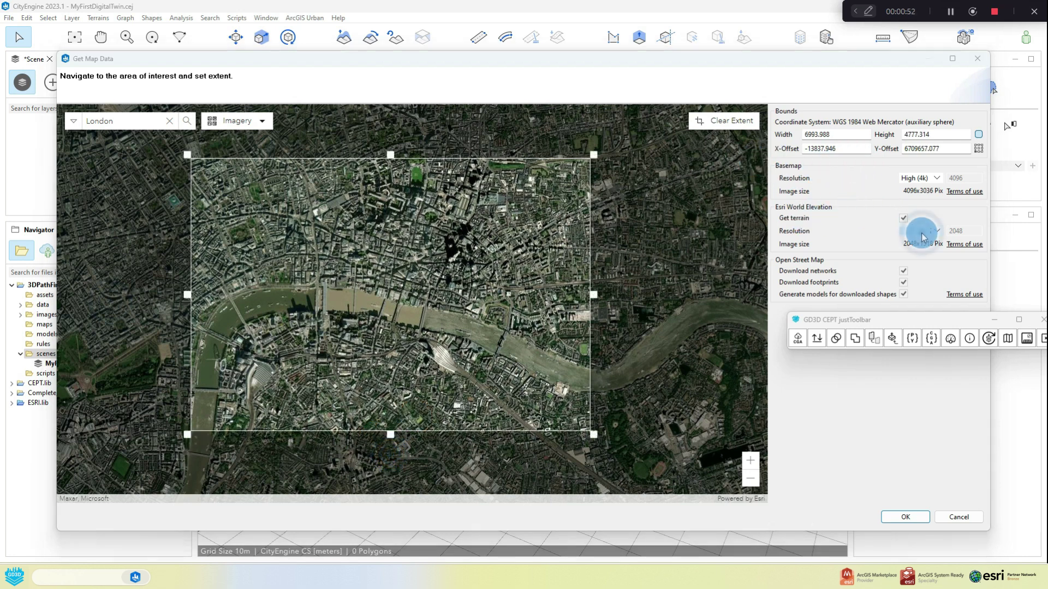
click(917, 262)
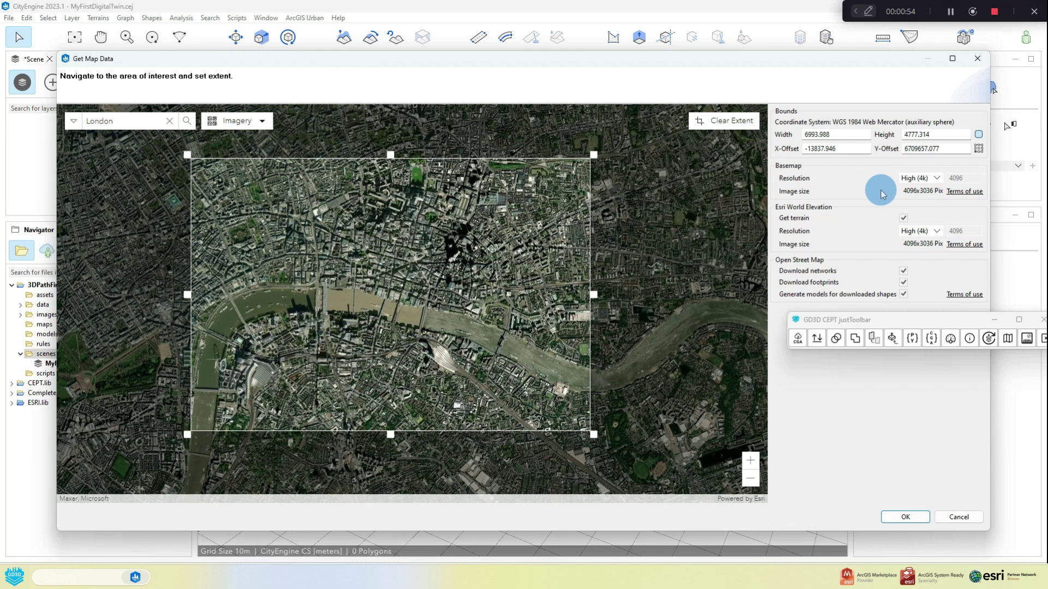
click(903, 282)
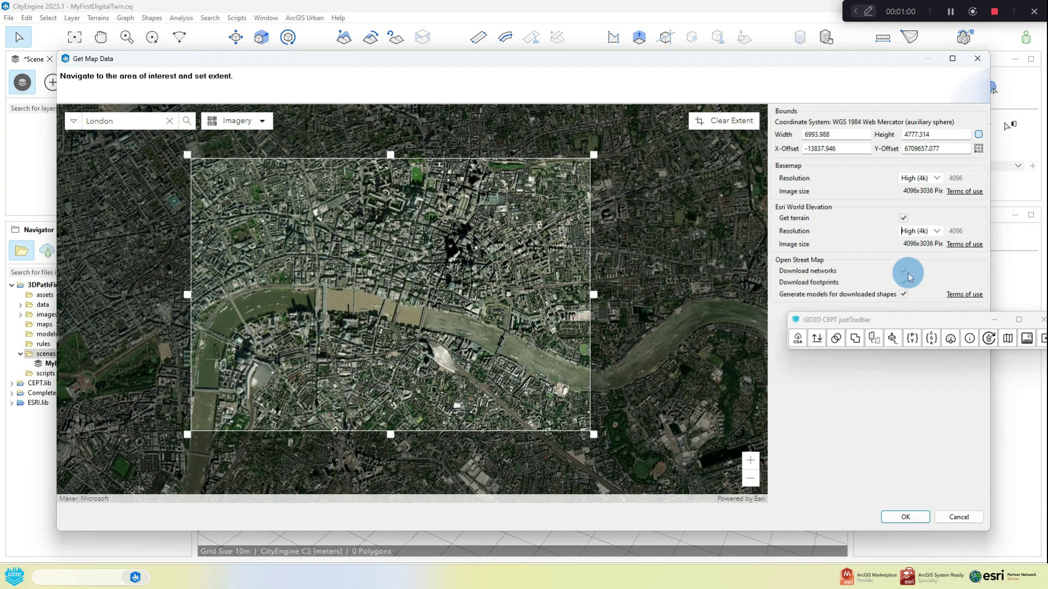
click(905, 295)
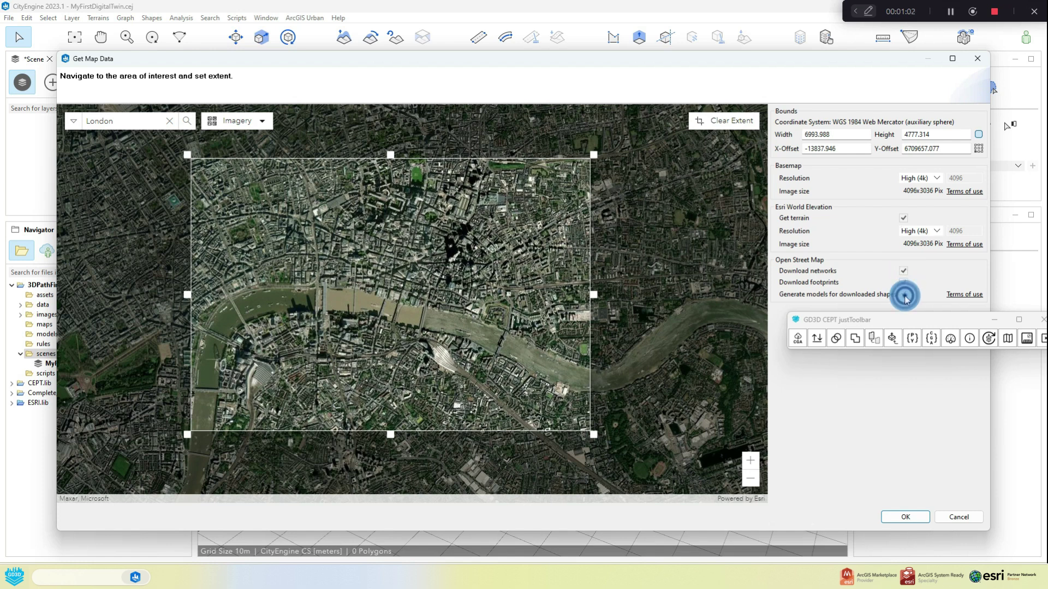
click(900, 517)
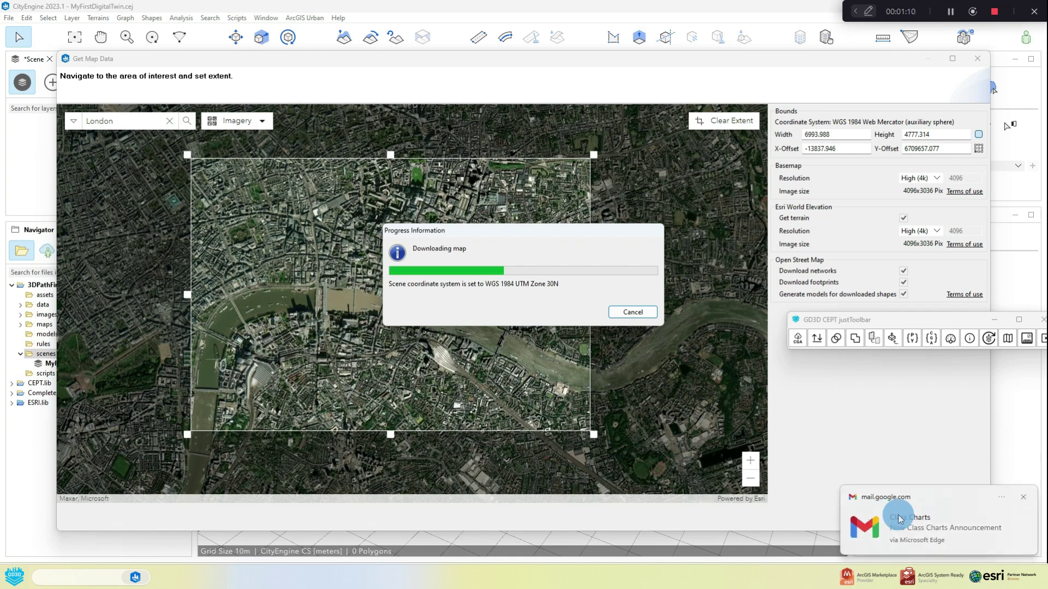
- Dismiss the notification and finish importing the 16,054 OSM ways into the scene
click(1025, 497)
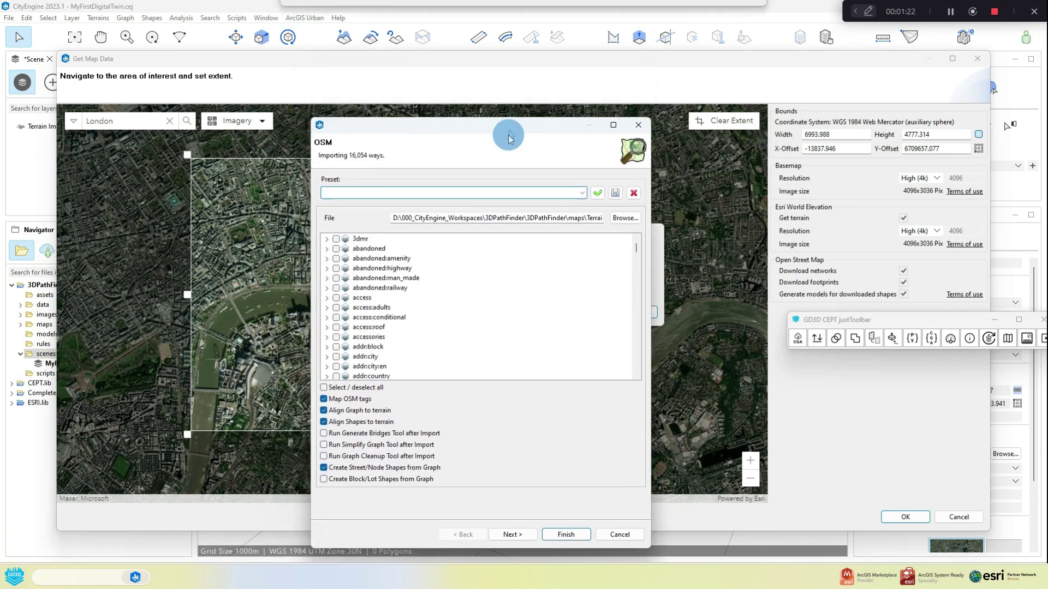
click(473, 312)
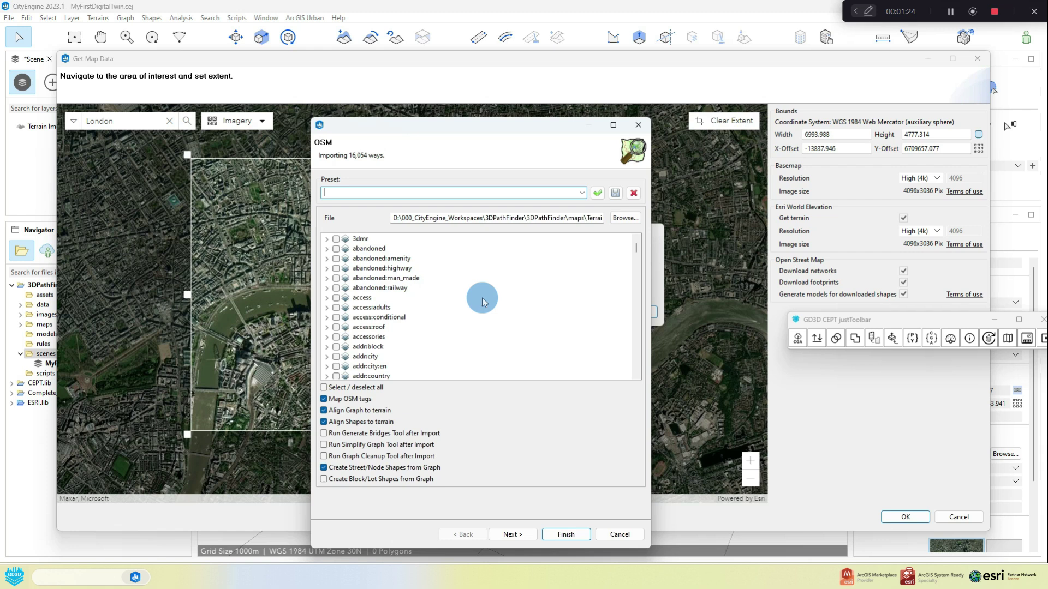
click(566, 534)
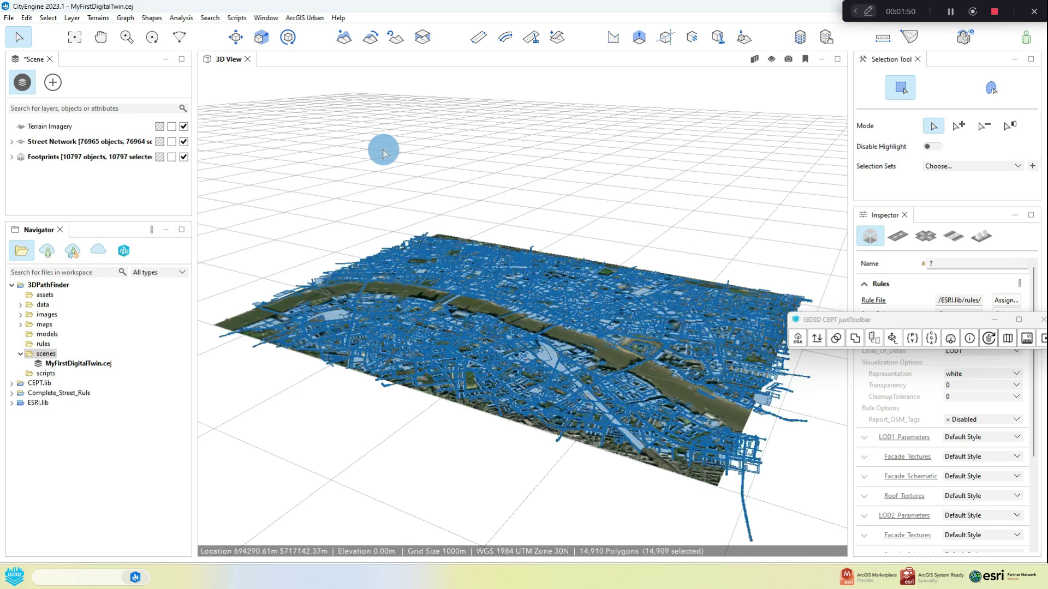
- Frame the whole imported city, then zoom and orbit to look along the river
key(f)
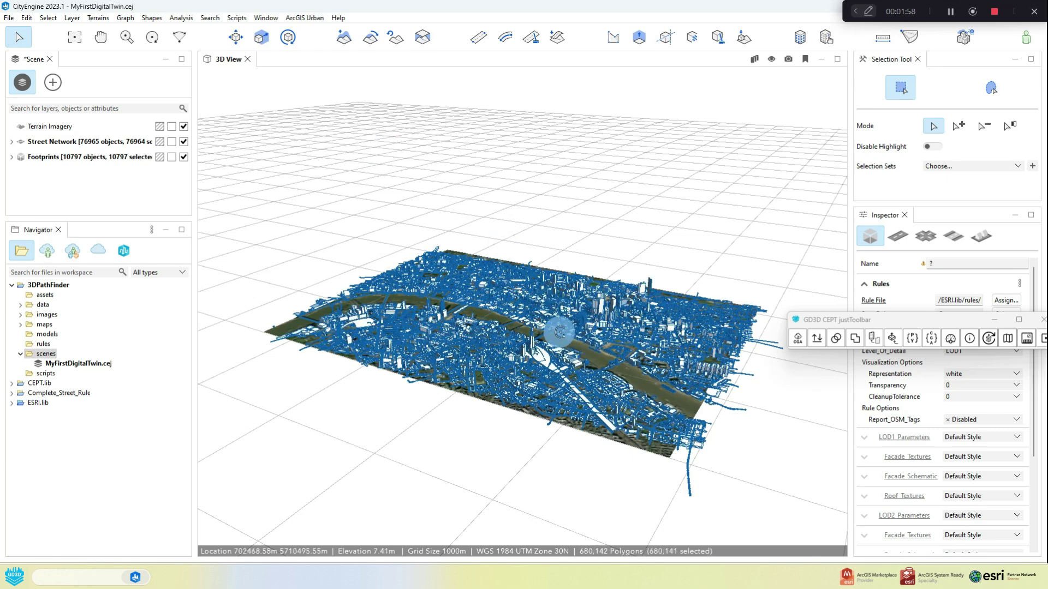
scroll(560, 331, up, 10)
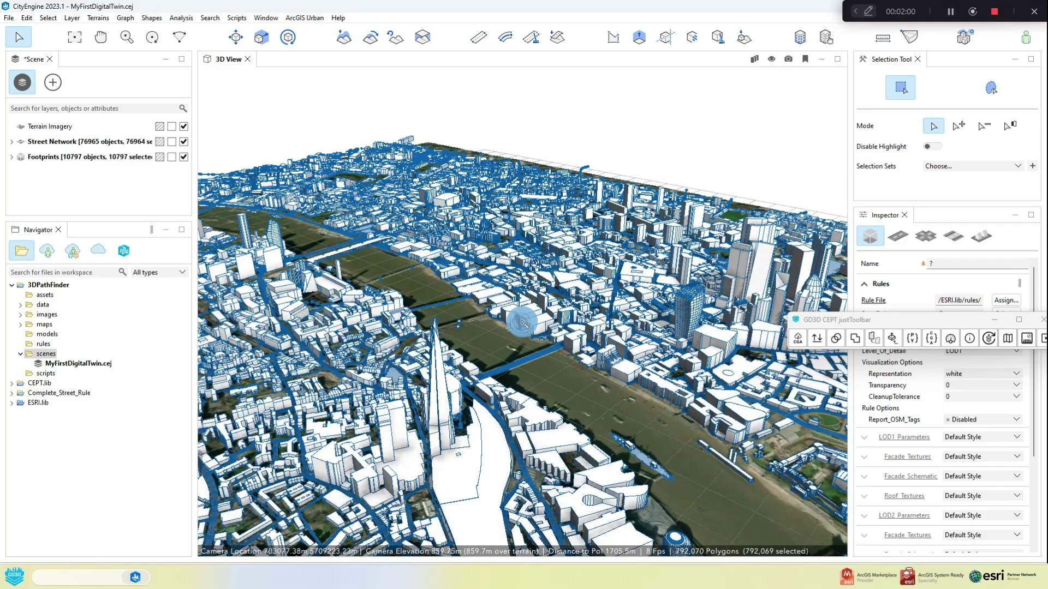
scroll(522, 322, up, 2)
alt+drag(491, 322, 683, 334)
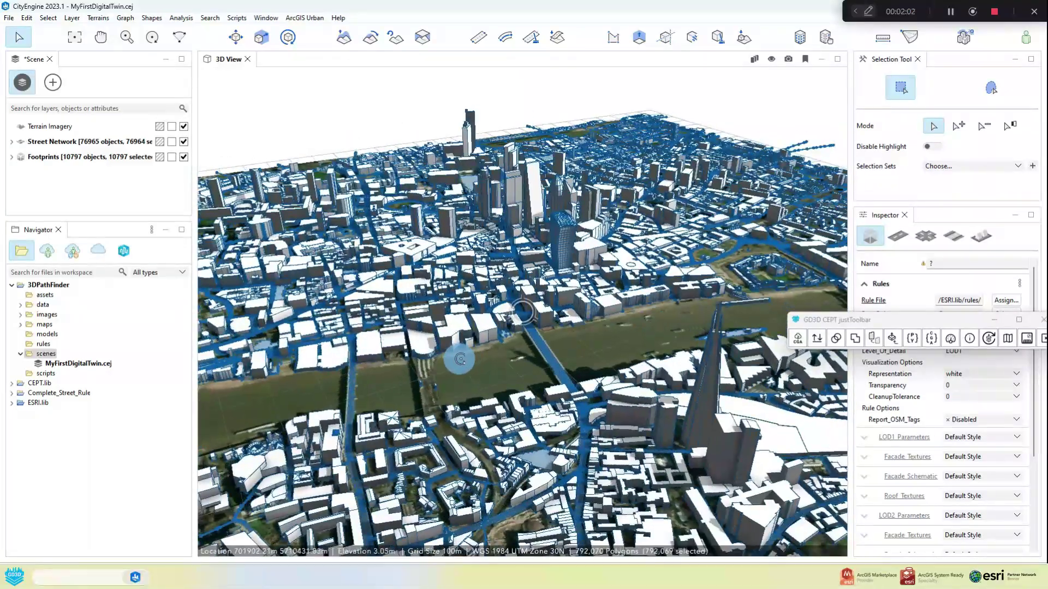
alt+drag(459, 359, 587, 314)
- Select and frame St Paul's Cathedral, then move the view toward the riverside theatre
click(482, 369)
alt+drag(482, 368, 533, 358)
click(390, 369)
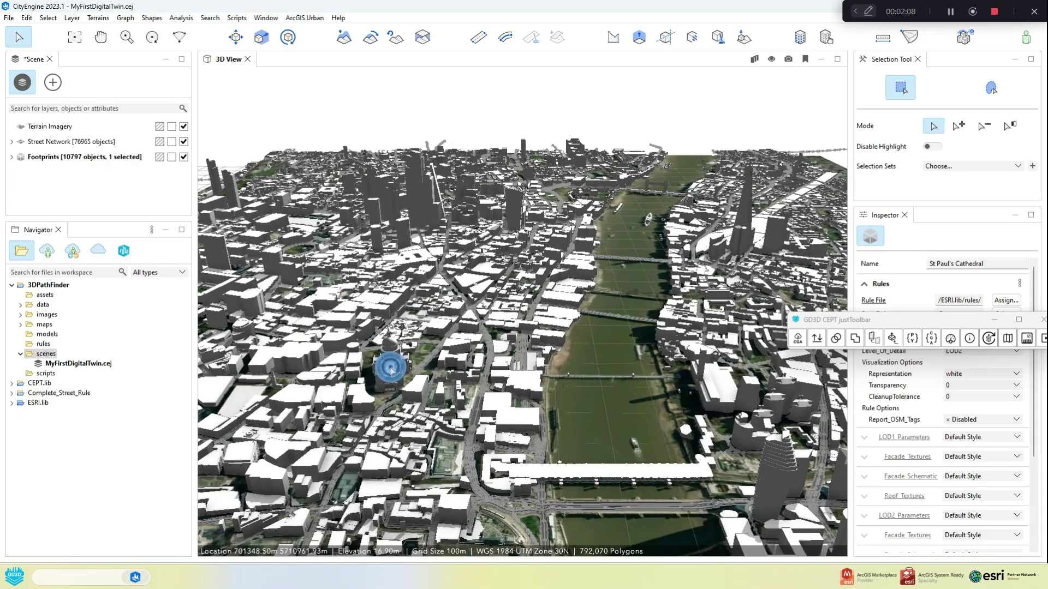
key(f)
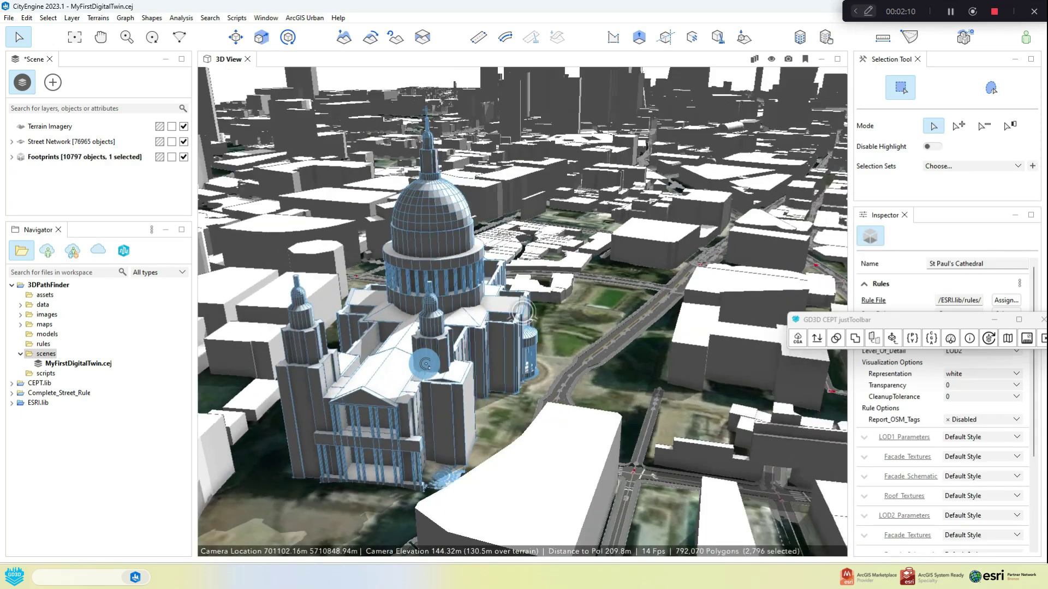
alt+drag(424, 364, 338, 363)
scroll(458, 351, down, 6)
ctrl+alt+drag(600, 401, 671, 374)
ctrl+alt+drag(672, 374, 501, 381)
scroll(596, 377, up, 7)
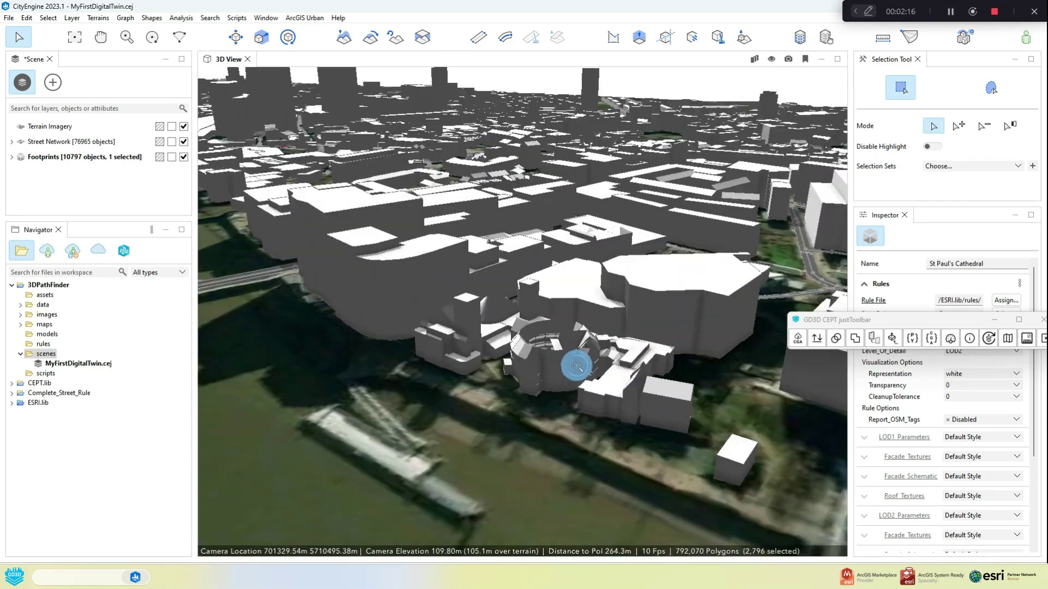
- Select Shakespeare's Globe and toggle isolating it from the city on and off
click(555, 358)
alt+drag(481, 383, 508, 392)
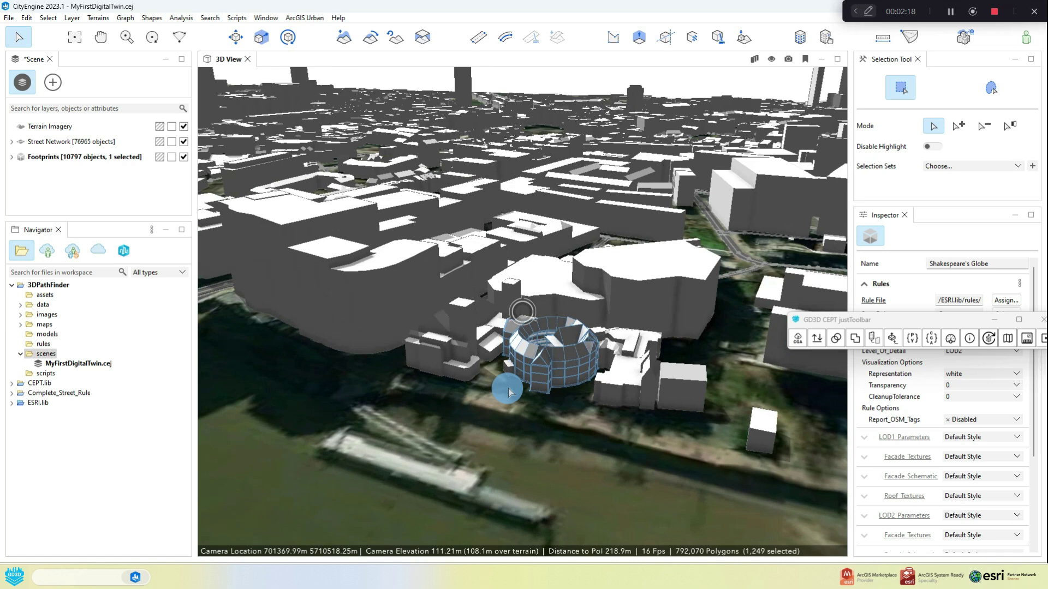
key(i)
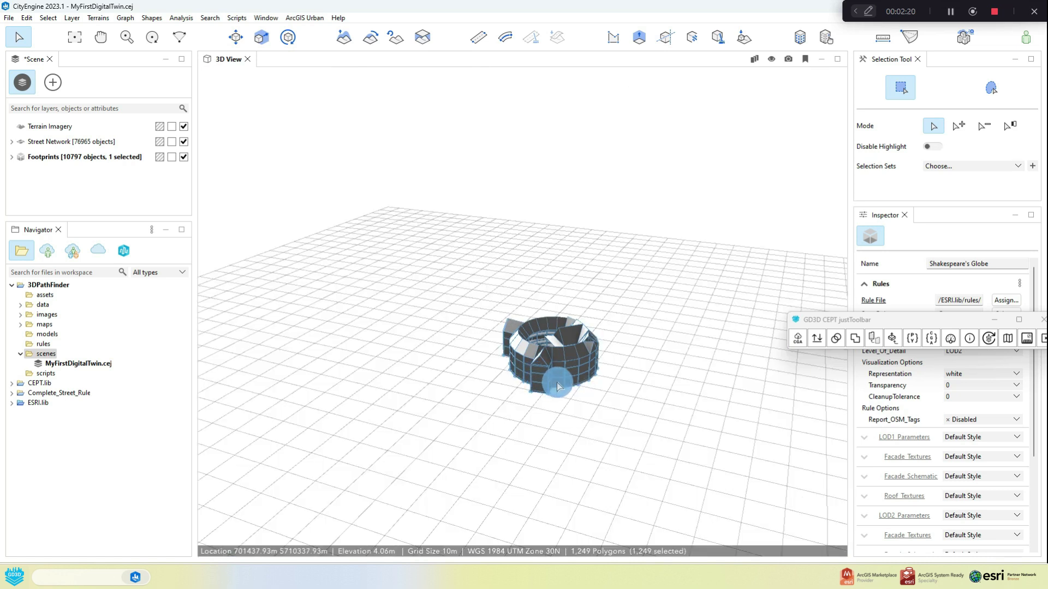
key(i)
click(771, 59)
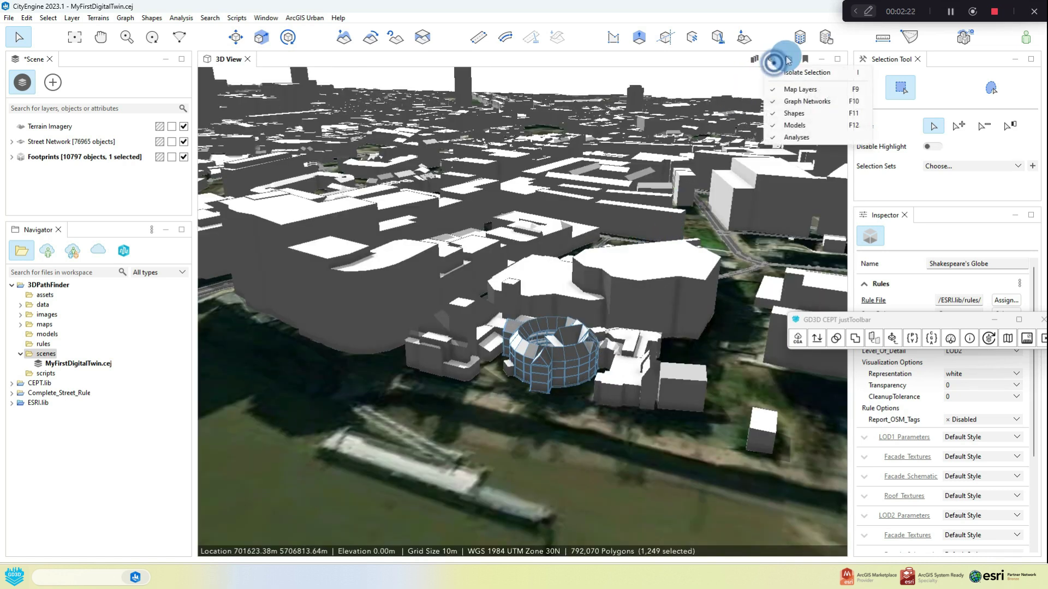
click(794, 72)
click(771, 61)
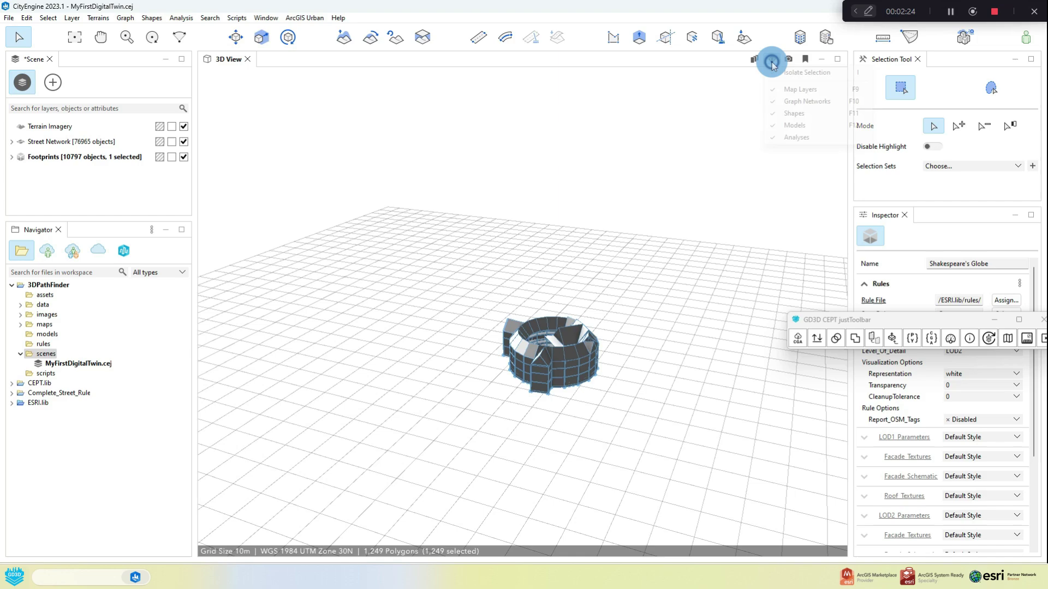
click(785, 72)
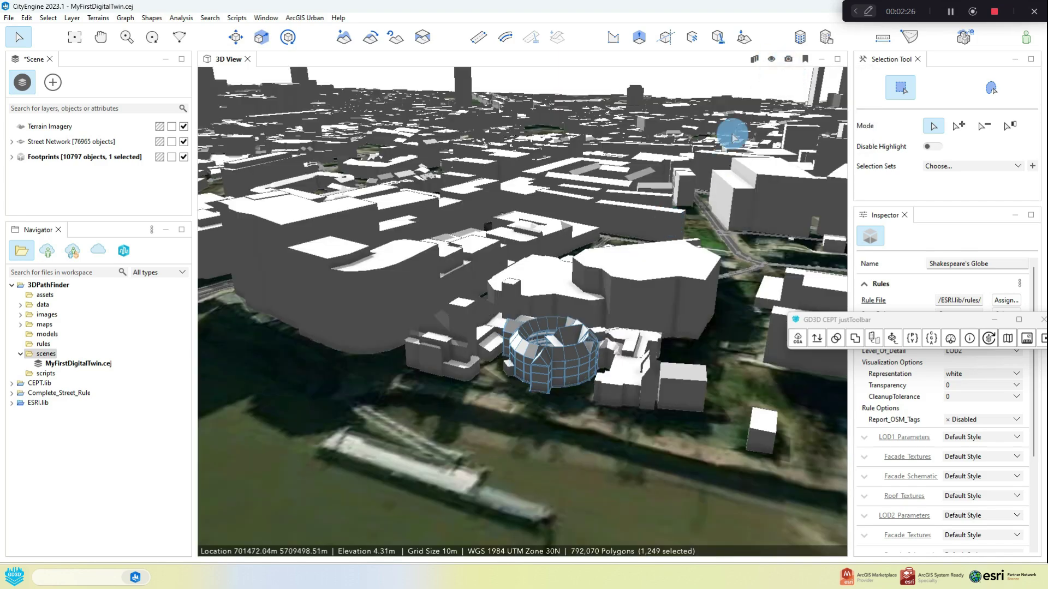
- Orbit and zoom out over London until Tower Bridge comes into view
middle_drag(662, 272, 417, 326)
scroll(427, 320, down, 5)
middle_drag(555, 247, 370, 295)
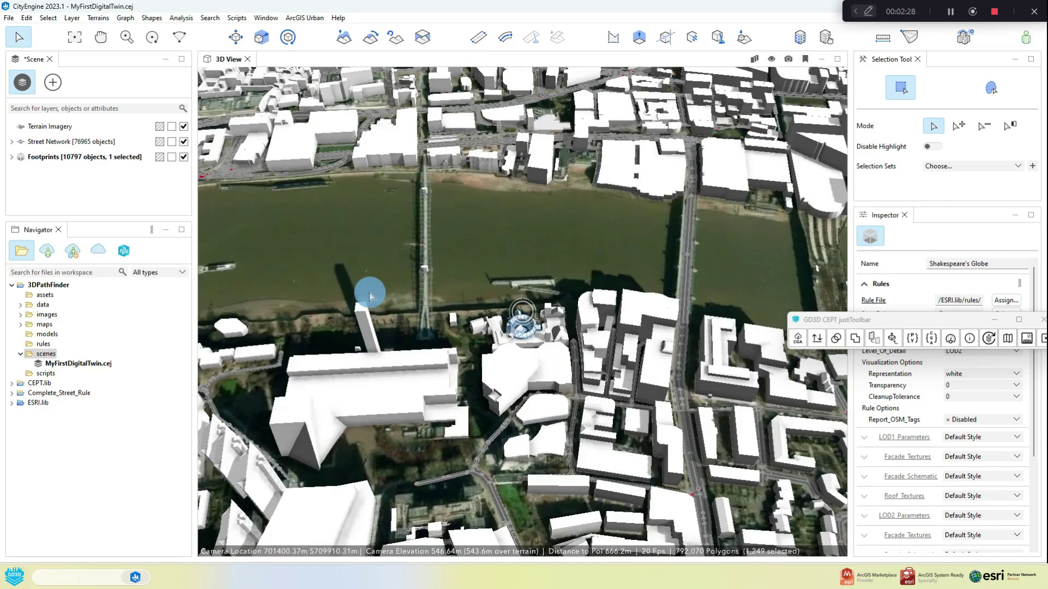
scroll(489, 285, down, 5)
ctrl+middle_drag(624, 343, 426, 316)
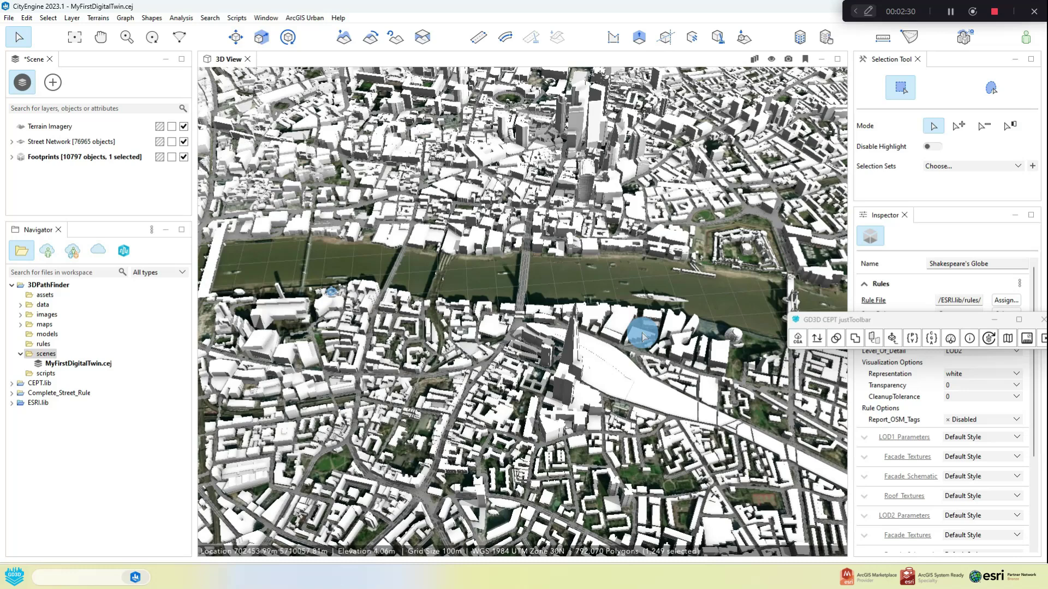
alt+drag(643, 337, 480, 309)
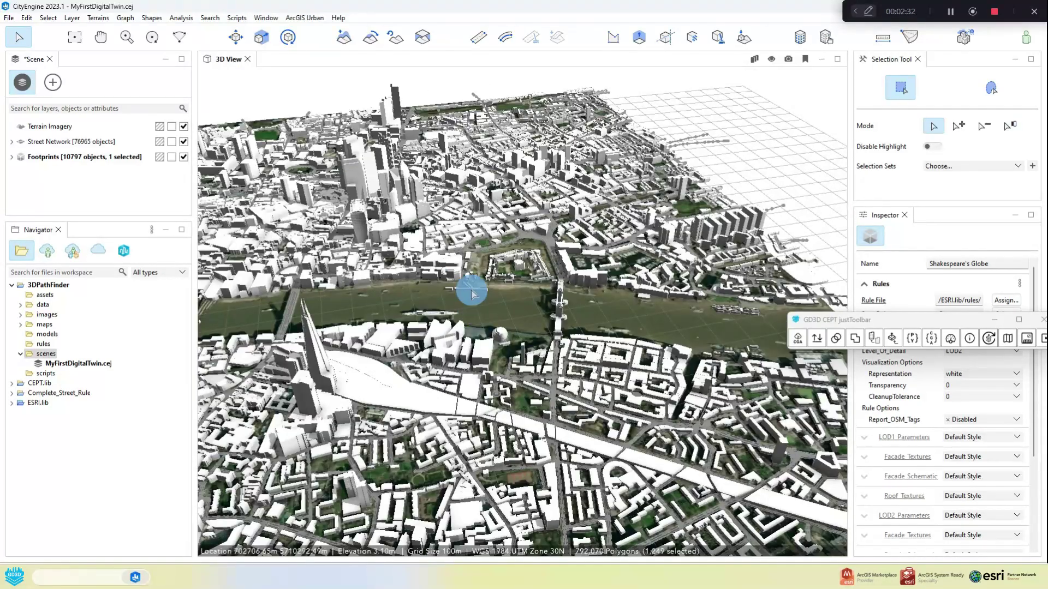
- Preview texture.jpg, elevation.tif and map.osm in maps/Terrain_Imagery, then close the preview
click(21, 324)
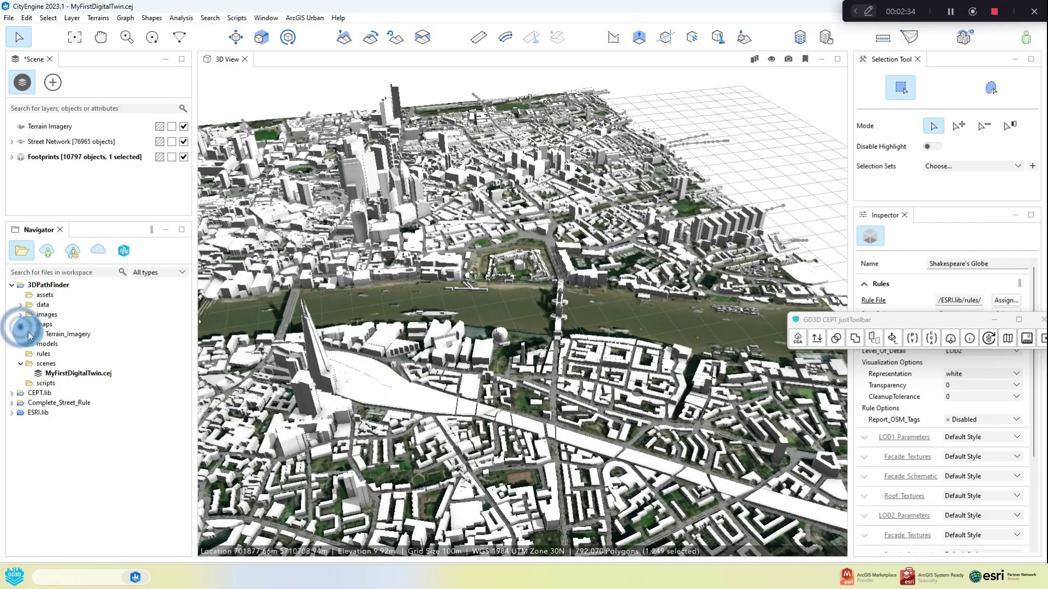
click(29, 333)
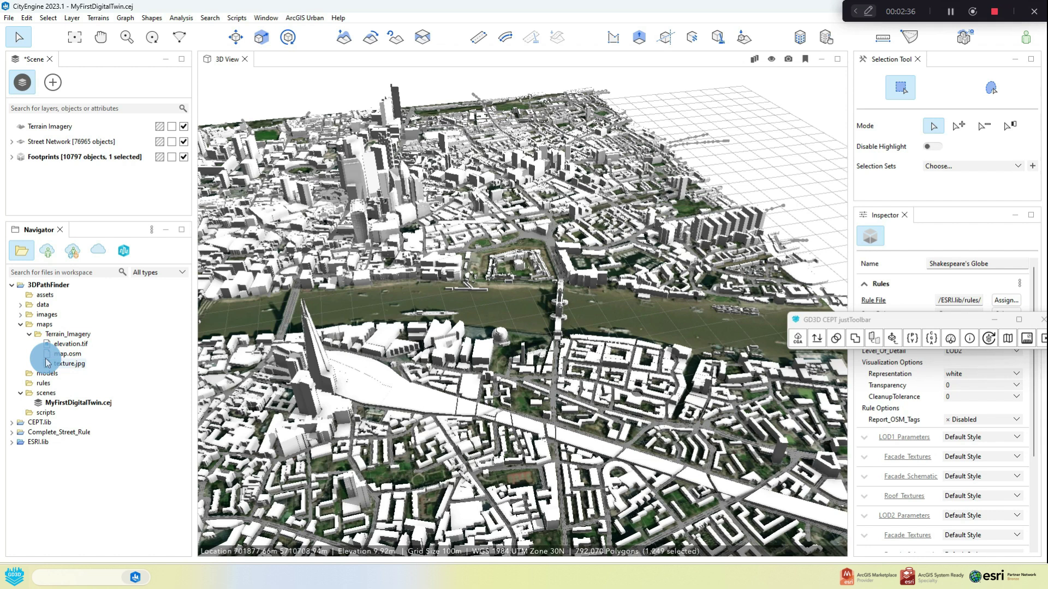
drag(47, 364, 69, 364)
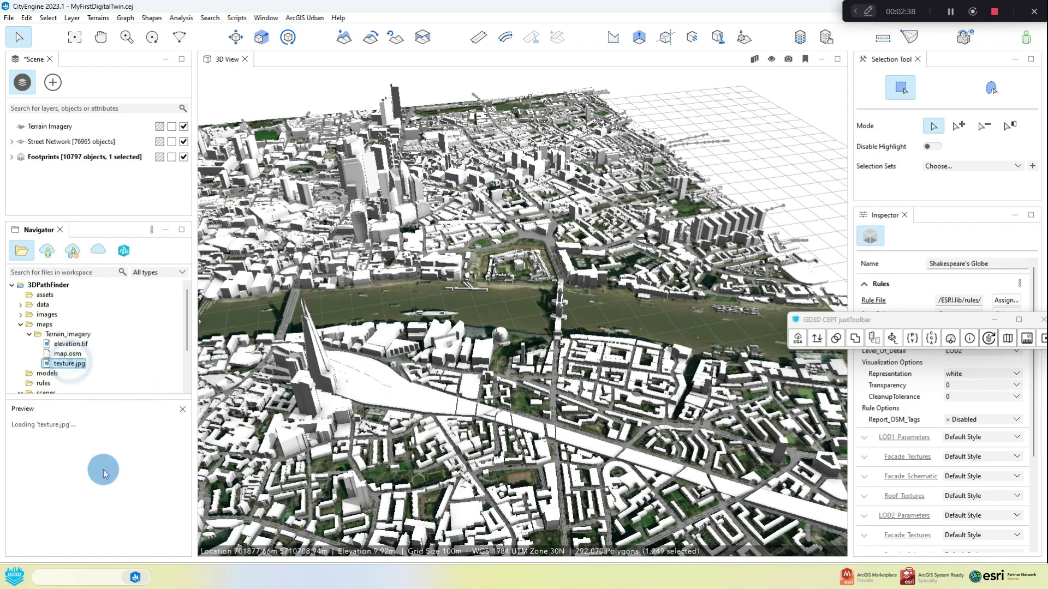
click(71, 344)
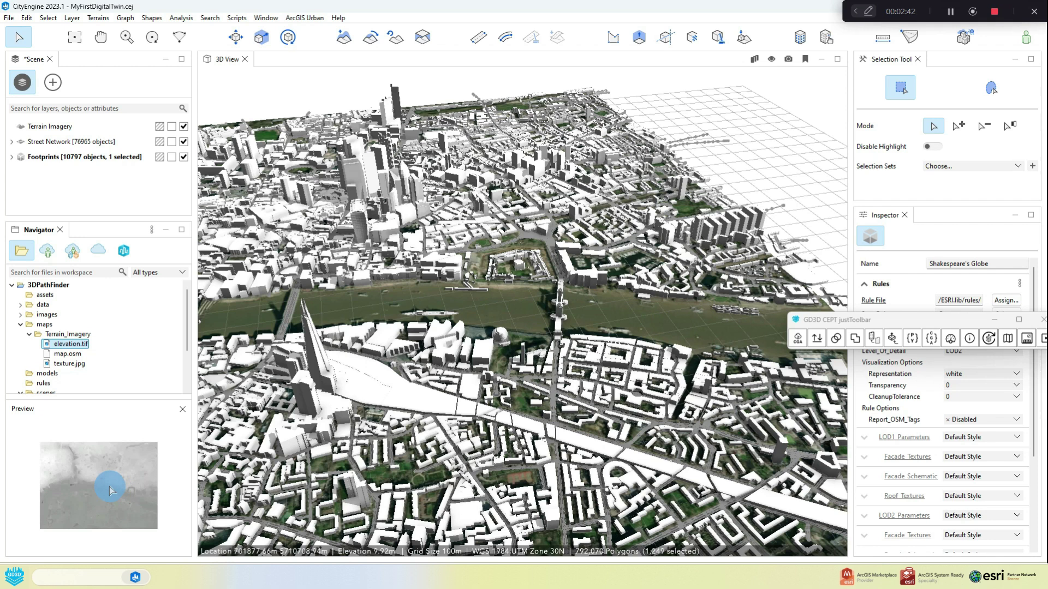
click(20, 324)
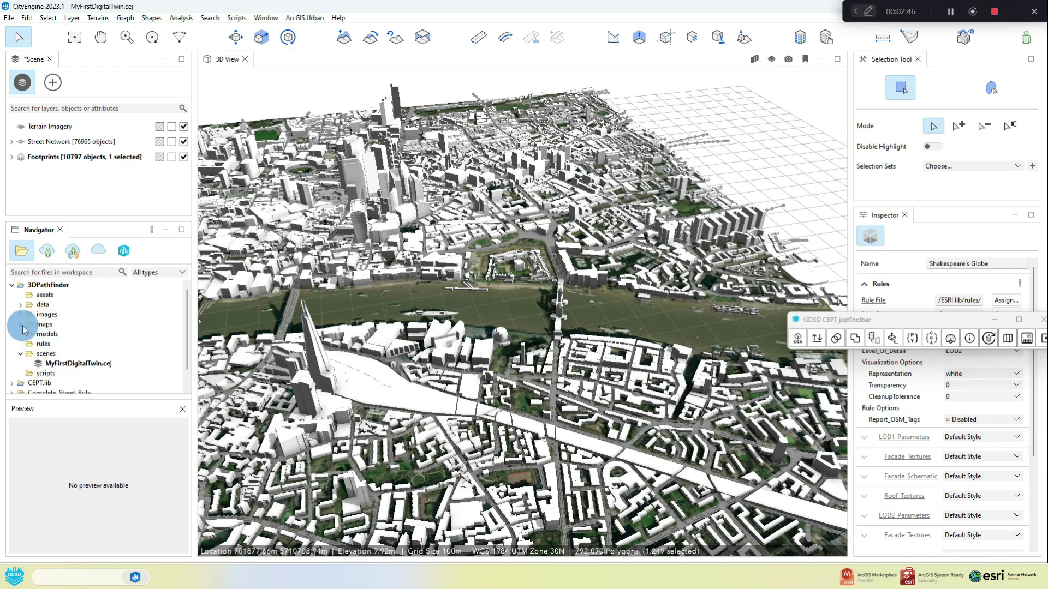
click(21, 324)
click(67, 354)
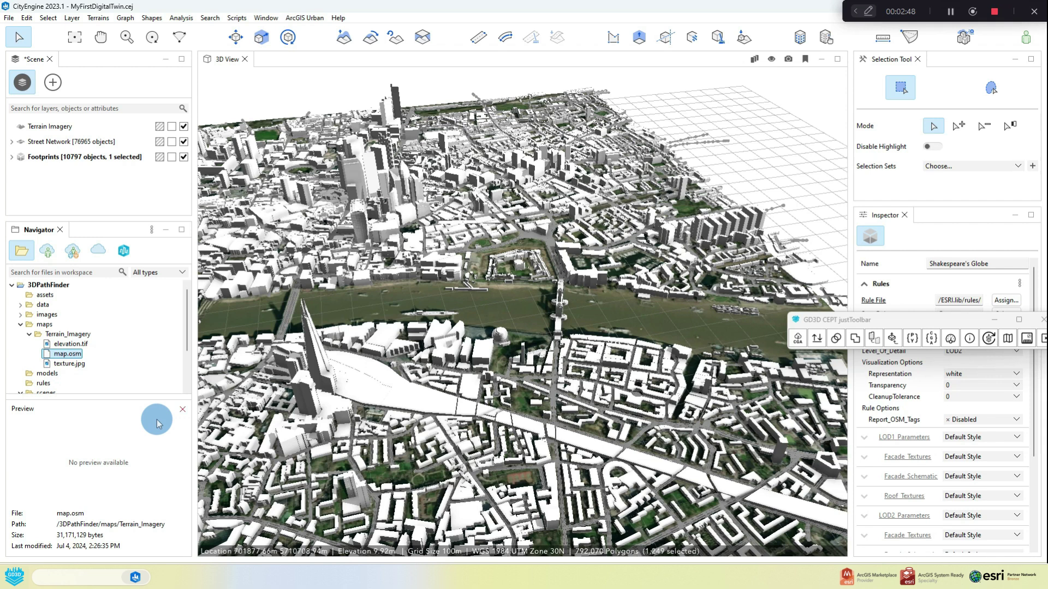
click(182, 409)
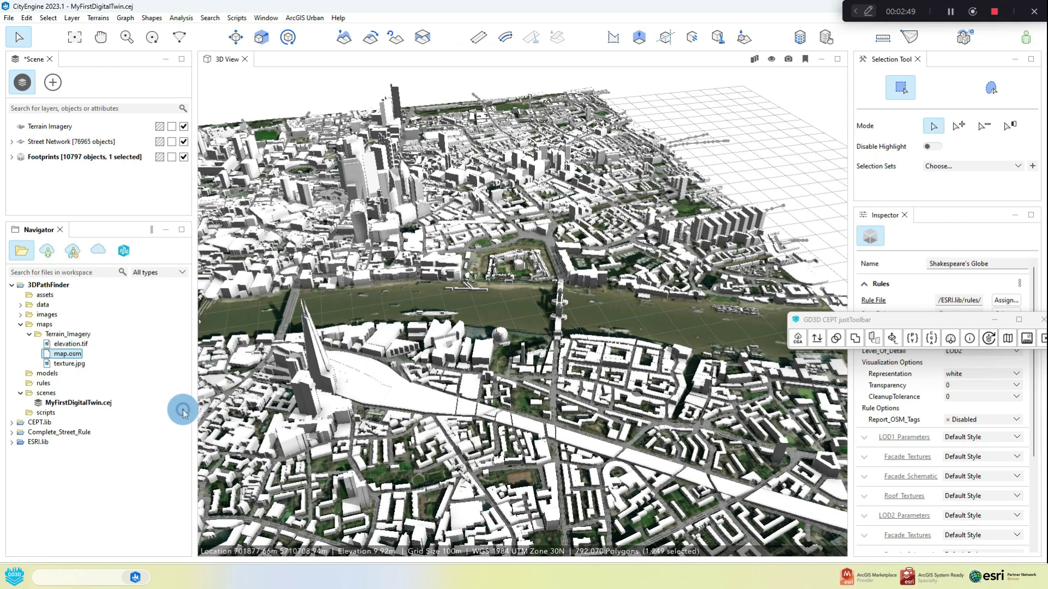
- Review the OSM import options for map.osm and cancel without importing
right_click(52, 356)
click(140, 269)
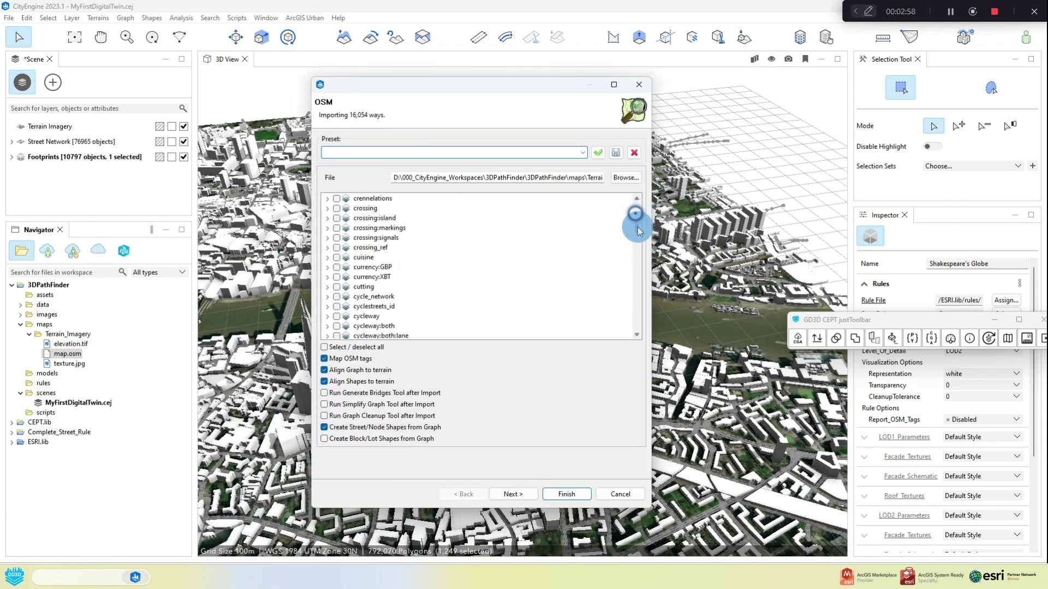
drag(640, 231, 640, 336)
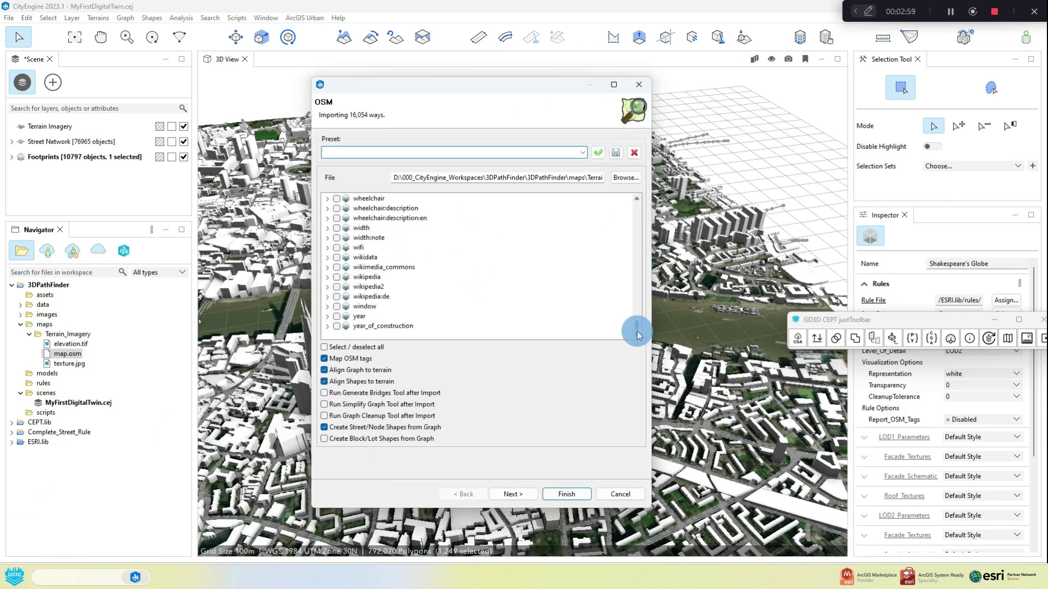
click(622, 495)
- Orbit and zoom to the riverside buildings with the bridge straight ahead
middle_drag(358, 323, 541, 235)
middle_drag(474, 331, 362, 313)
scroll(362, 313, up, 5)
middle_drag(450, 311, 283, 321)
shift+middle_drag(415, 252, 502, 304)
- Select the City of London School and its neighbouring building, then move in closer
scroll(502, 304, up, 5)
click(452, 272)
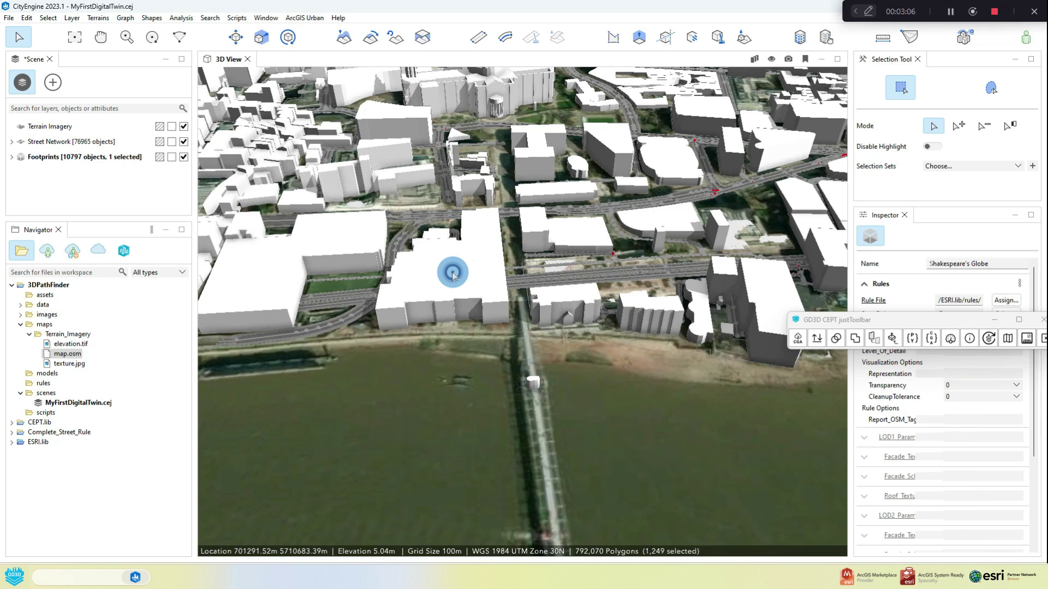
click(453, 275)
ctrl+click(301, 268)
ctrl+click(355, 295)
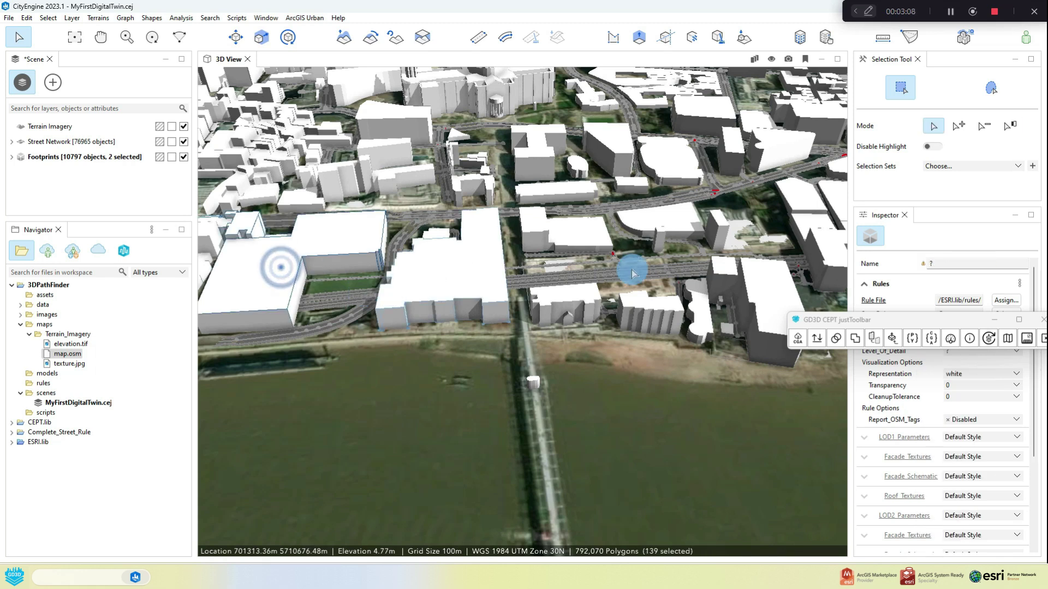
drag(890, 321, 845, 108)
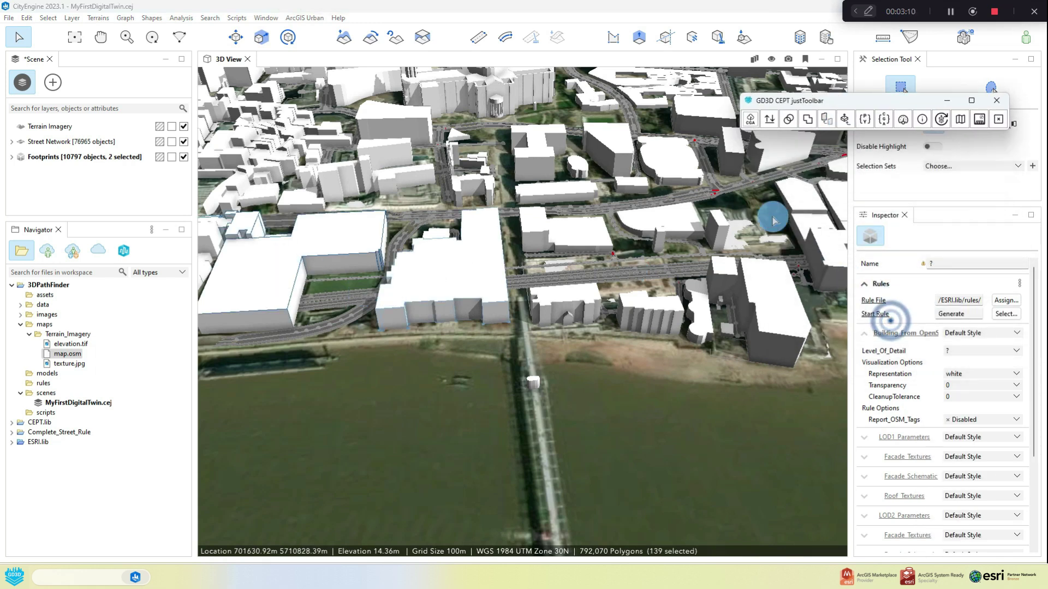
middle_drag(676, 289, 526, 300)
shift+middle_drag(516, 286, 626, 381)
alt+drag(494, 329, 256, 234)
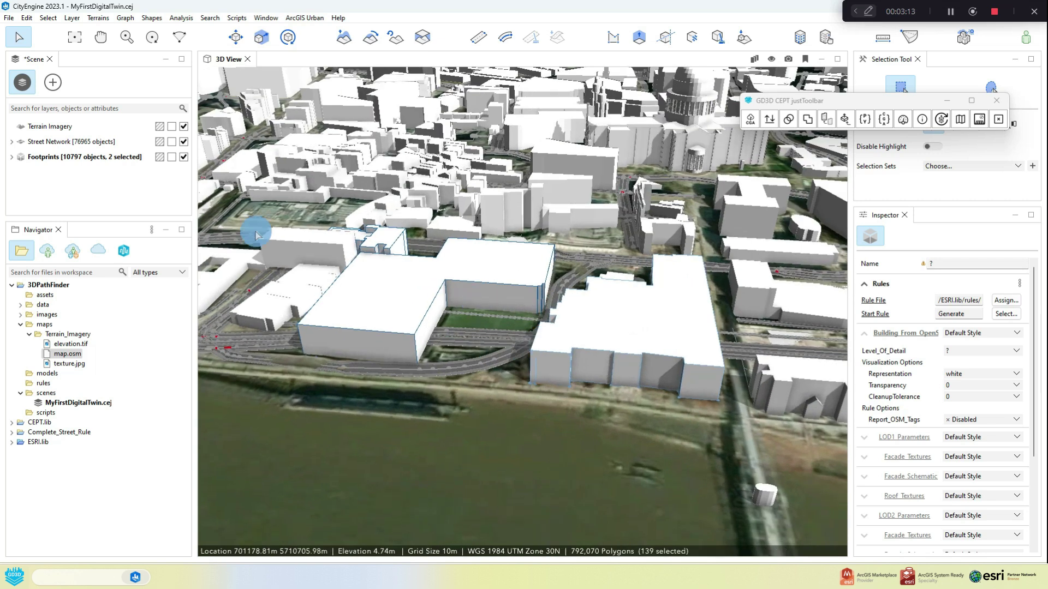
- Hide the Street Network layer and set the buildings' Level_Of_Detail to LOD1
click(183, 141)
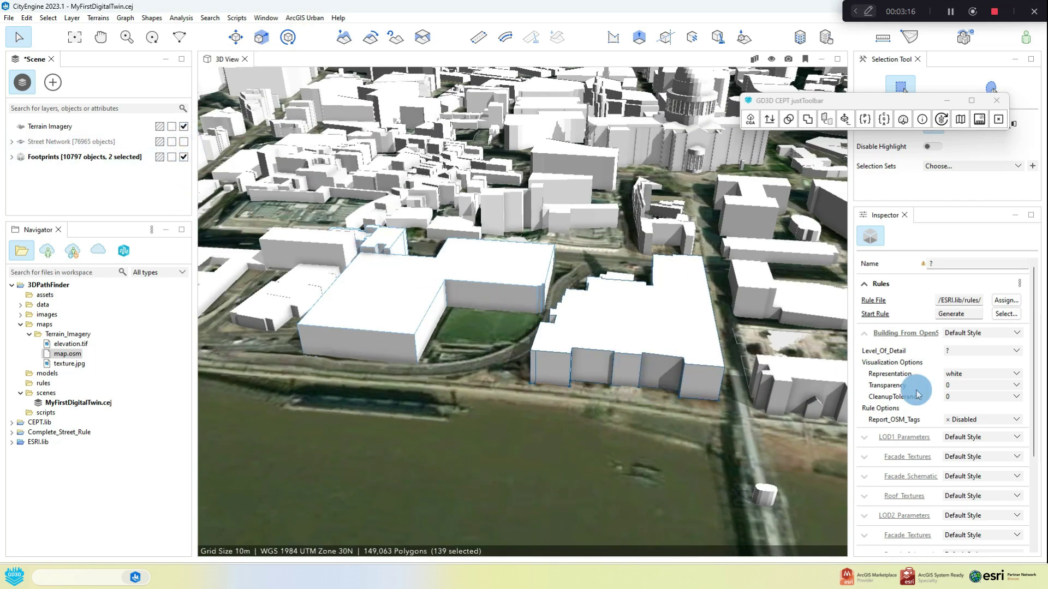
click(953, 354)
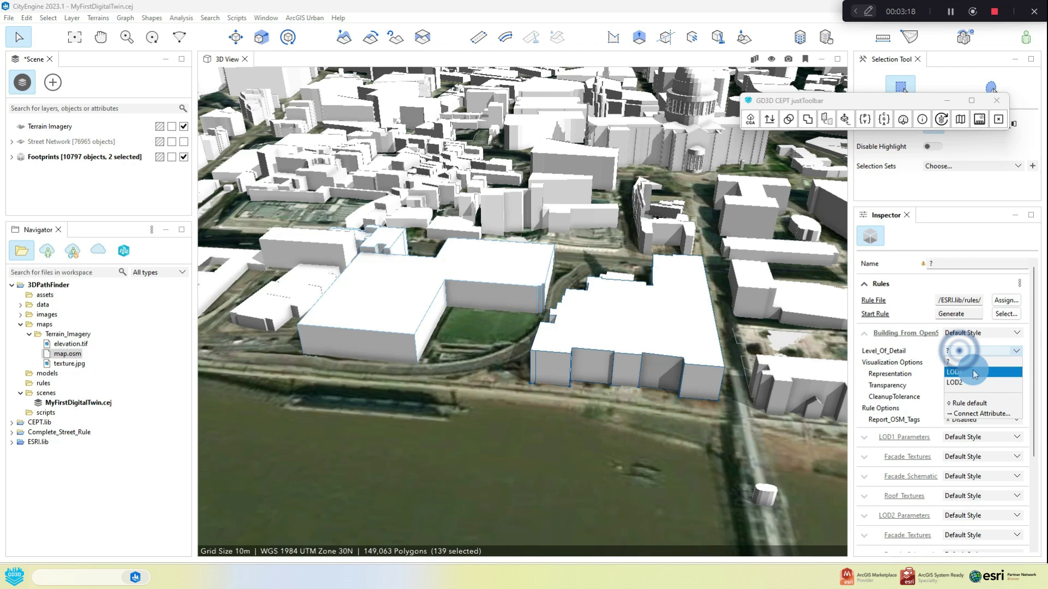
click(968, 381)
click(962, 356)
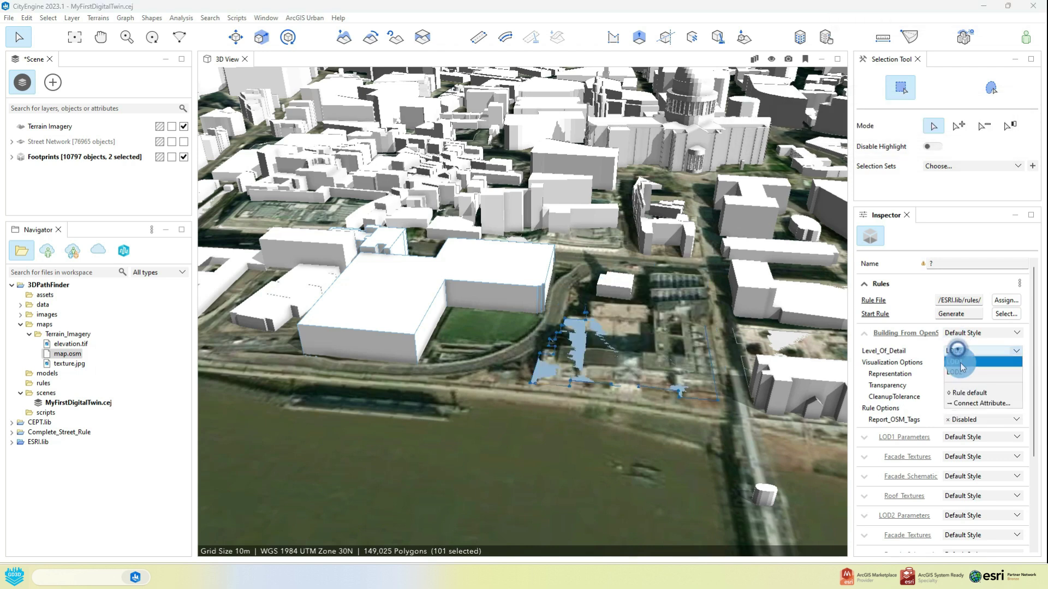
click(958, 362)
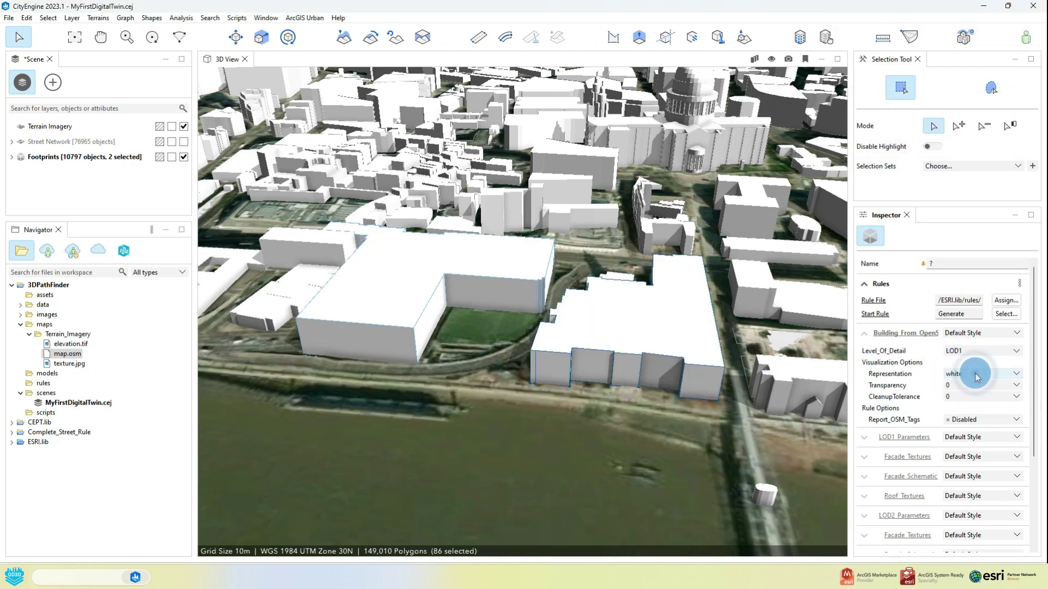
- Cycle the buildings' Representation through styles to realistic with facade textures
click(977, 377)
click(963, 403)
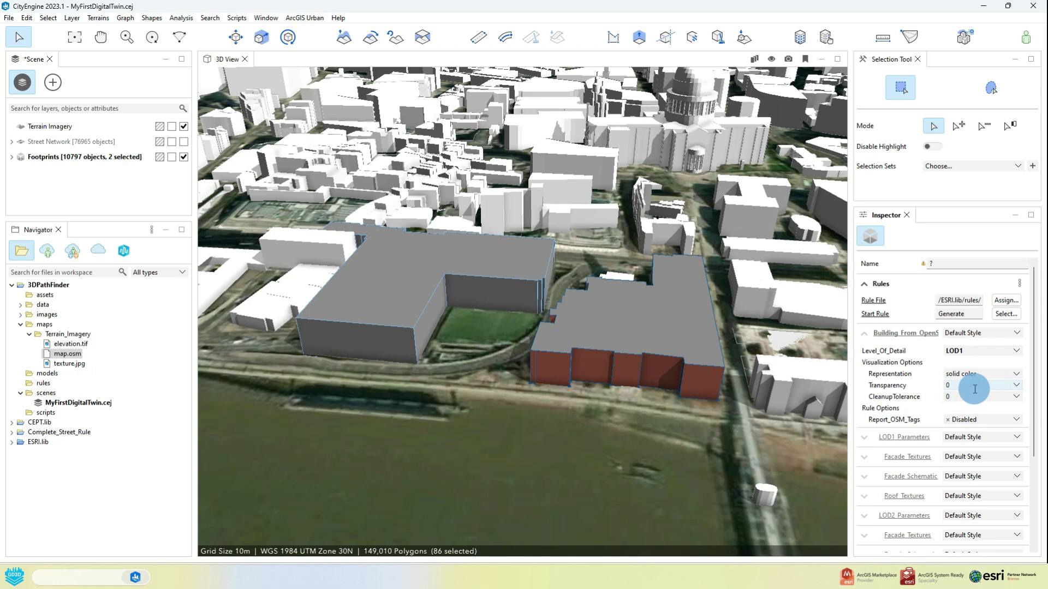
click(973, 375)
click(966, 393)
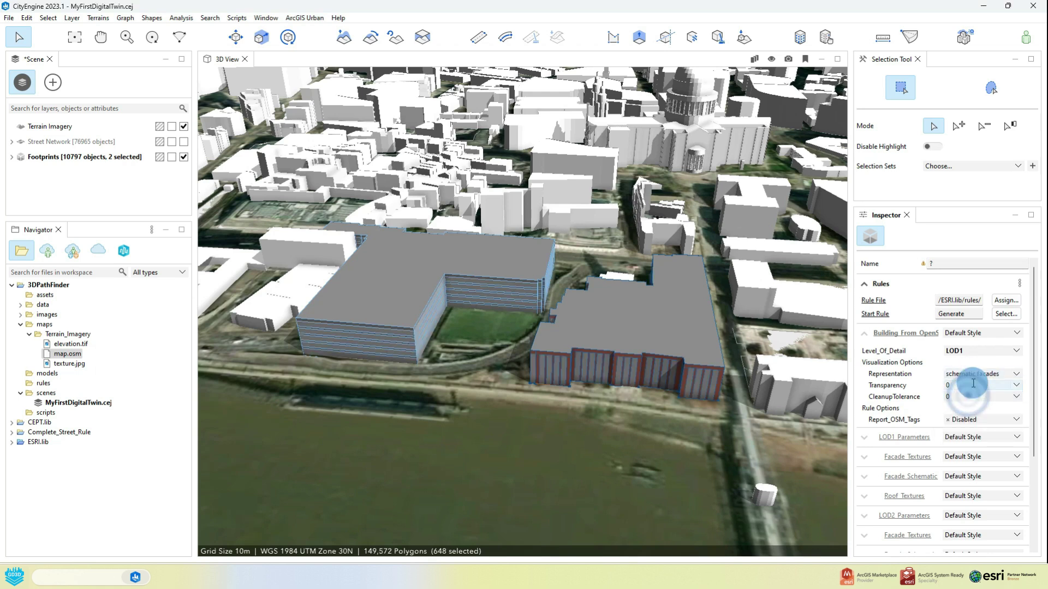
click(972, 383)
click(973, 387)
alt+drag(554, 393, 524, 351)
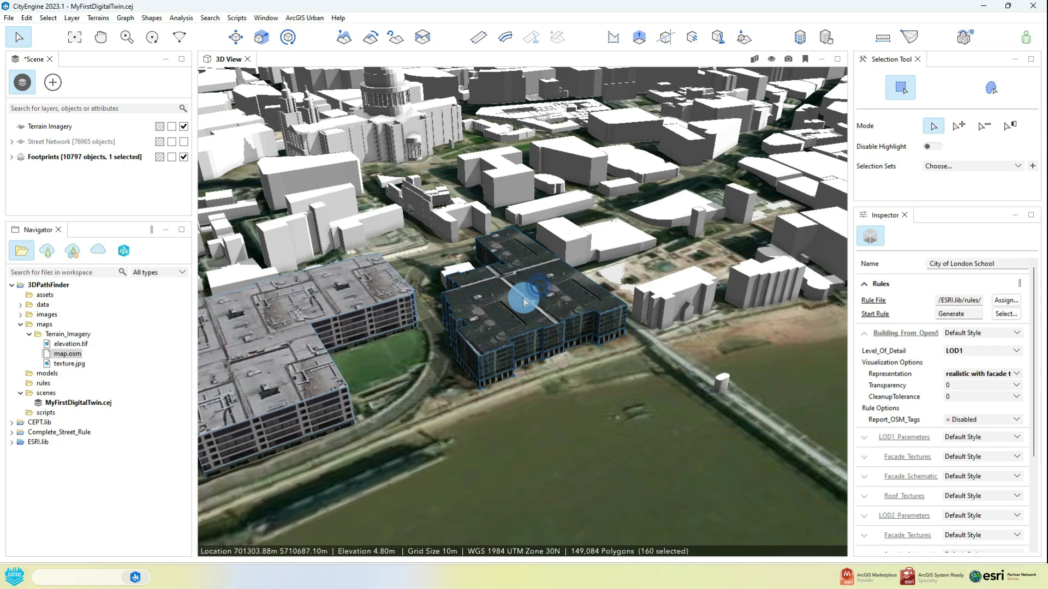
- Select every OpenStreetMap footprint in the layer and restyle them Zurich with realistic facades
right_click(523, 297)
click(614, 320)
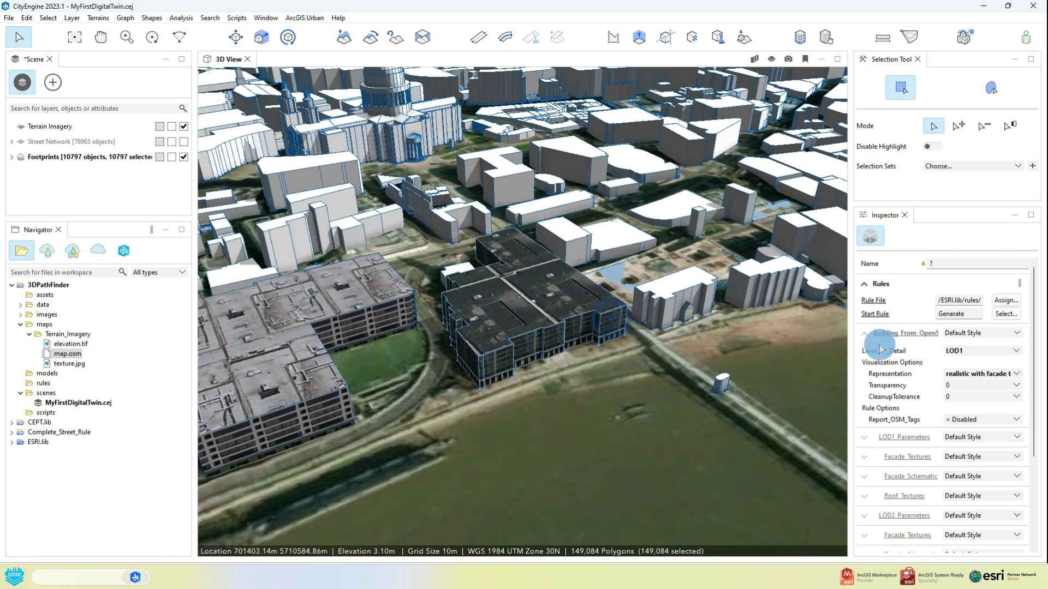
click(1003, 374)
click(985, 389)
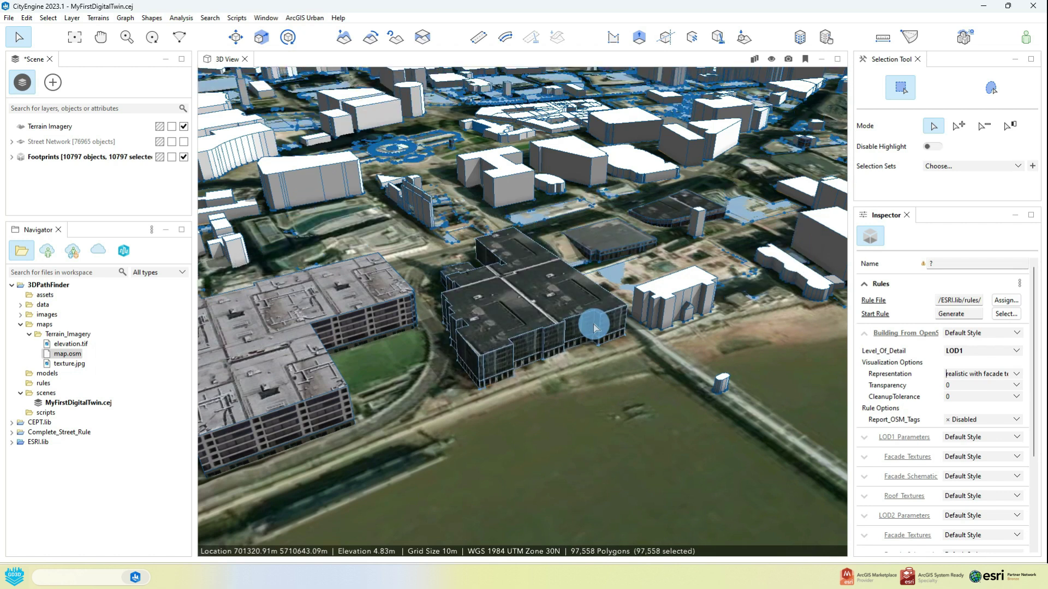
- Turn on Disable Highlight to hide the blue selection outlines, viewing the buildings around St Paul's
scroll(594, 325, down, 3)
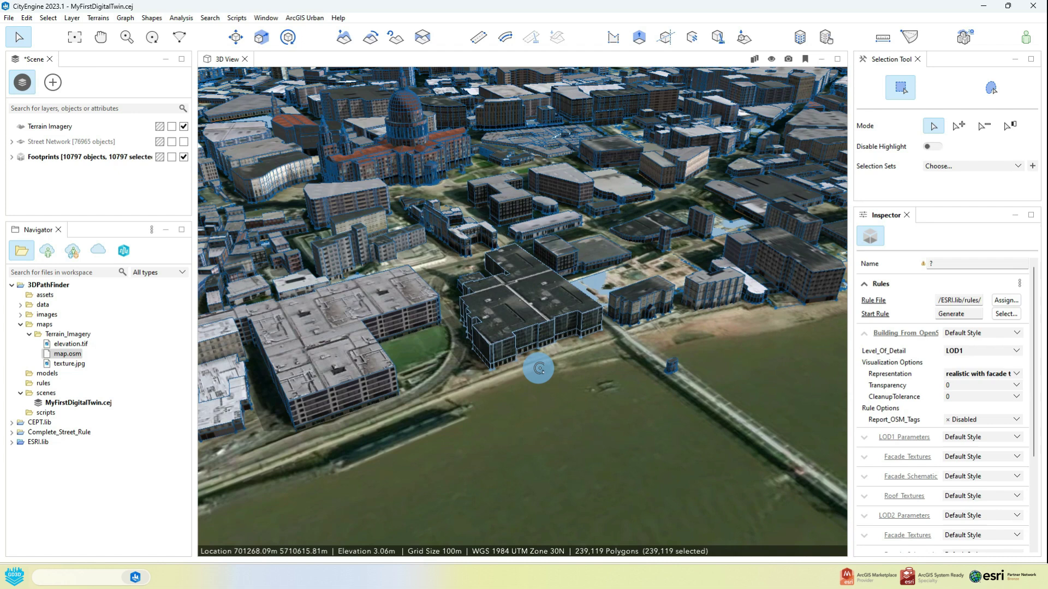
alt+drag(539, 368, 612, 351)
scroll(605, 342, down, 4)
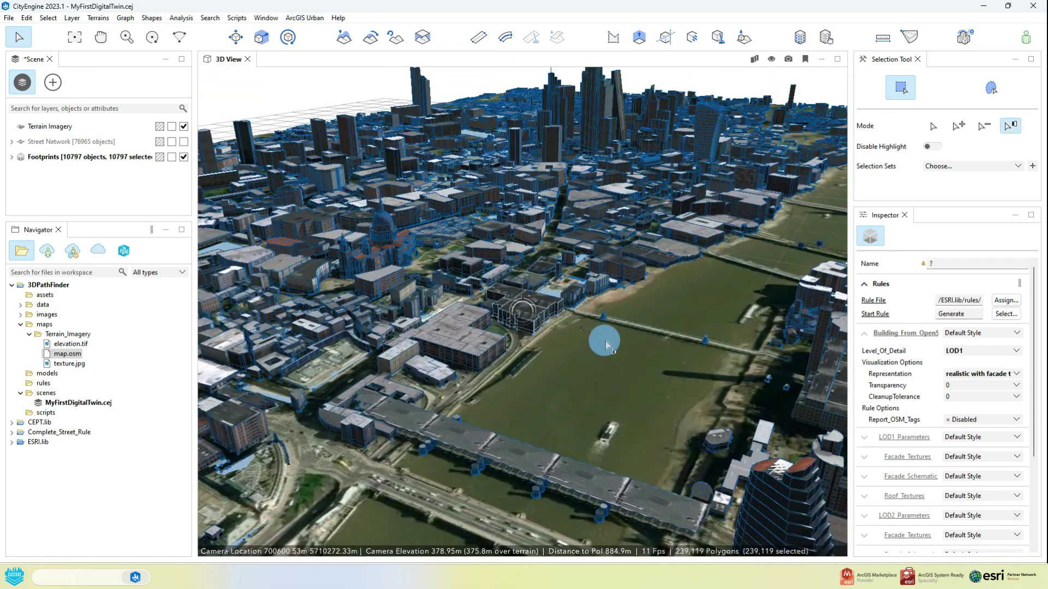
scroll(568, 339, up, 10)
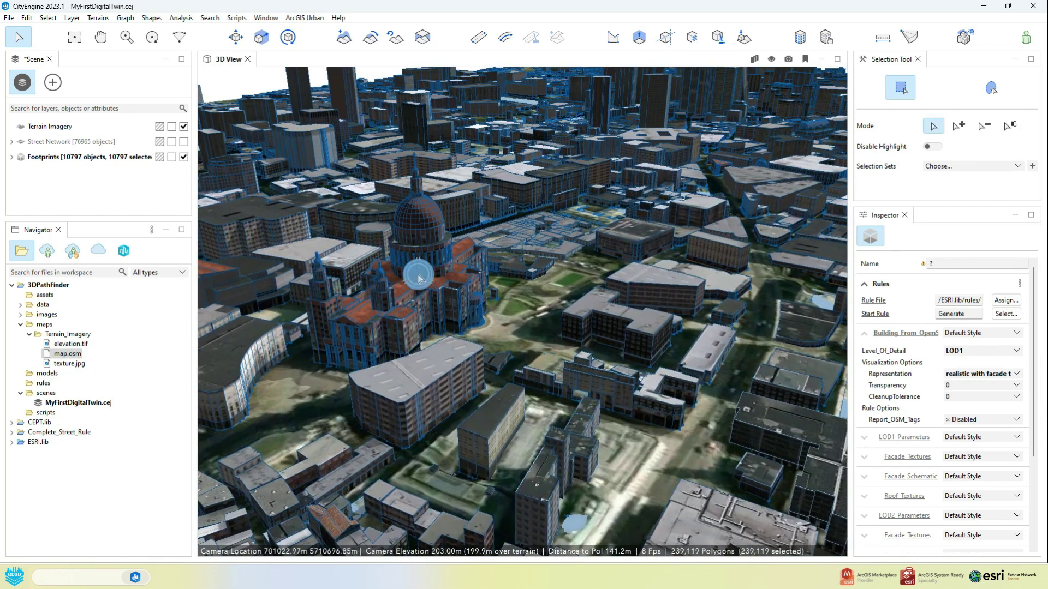
scroll(418, 274, up, 2)
click(936, 147)
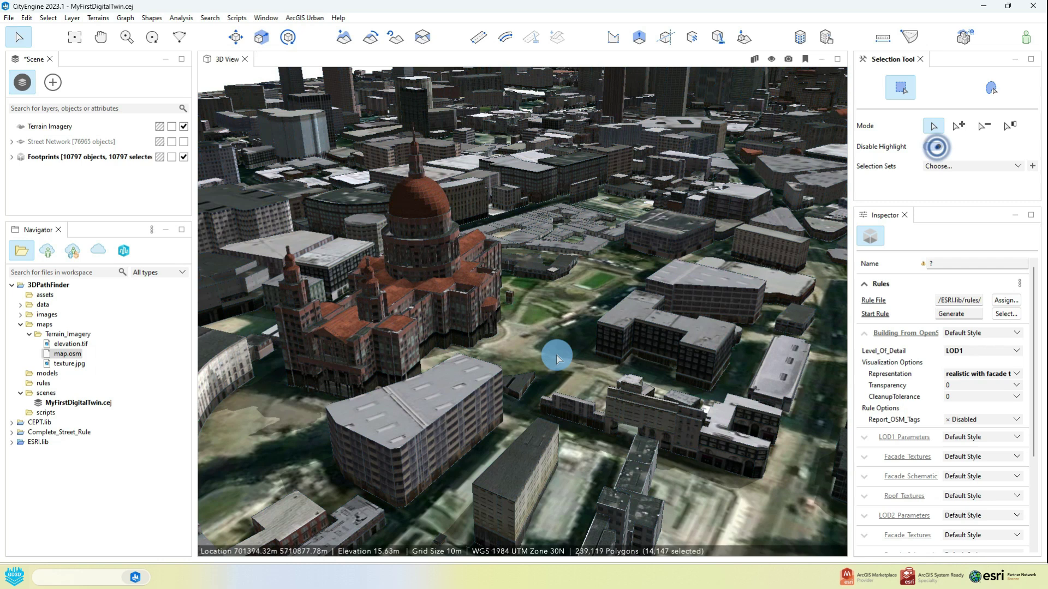
alt+drag(556, 355, 397, 332)
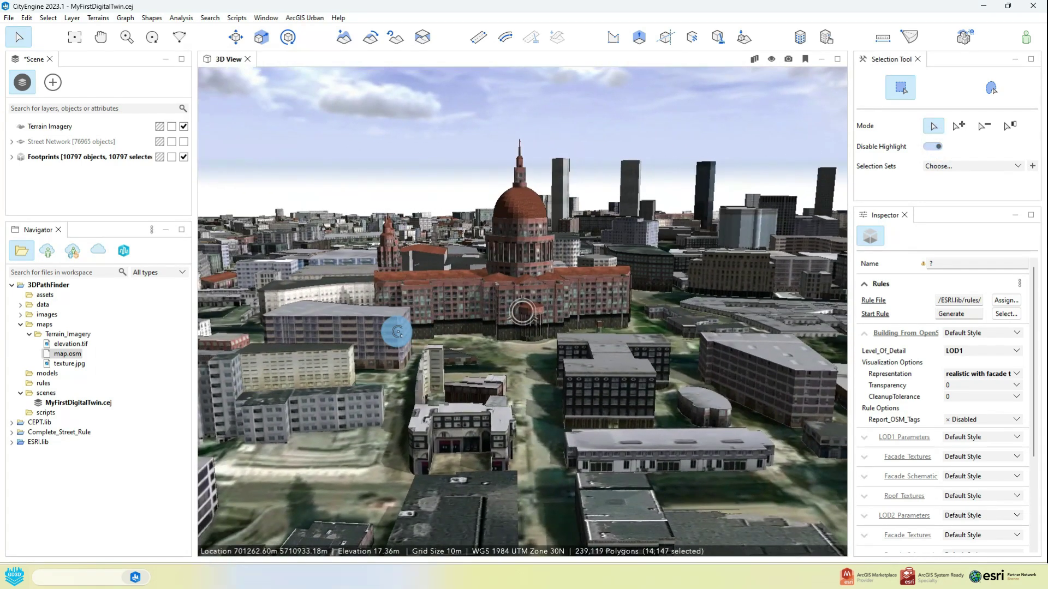
alt+middle_drag(521, 485, 617, 346)
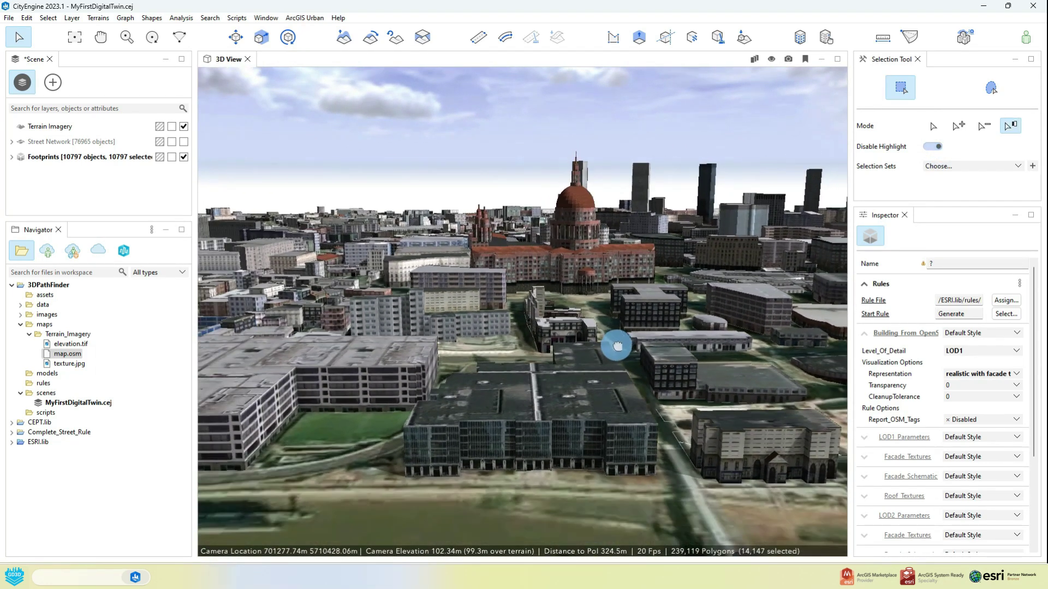
scroll(532, 452, up, 3)
scroll(533, 451, up, 1)
scroll(536, 449, down, 3)
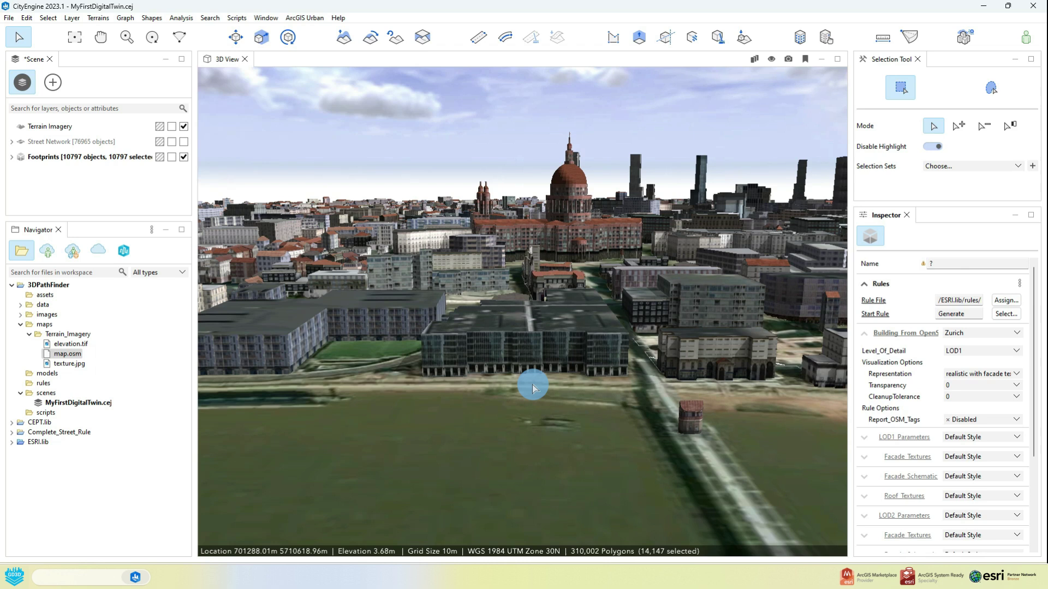
- Try the Wellington style, then the Riomaggiore style, on the City of London School
alt+drag(530, 356, 657, 382)
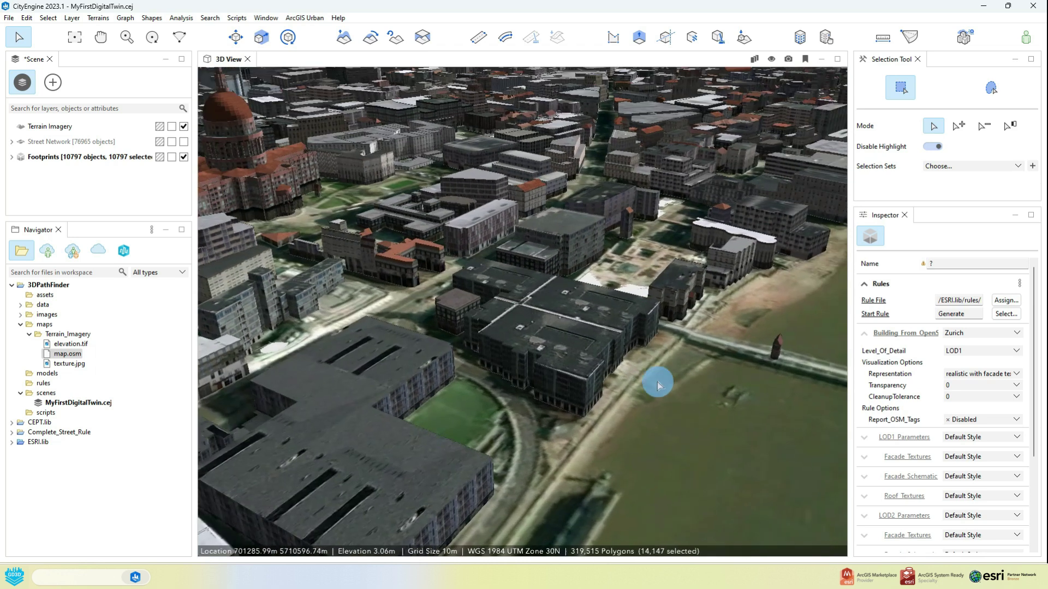
click(562, 340)
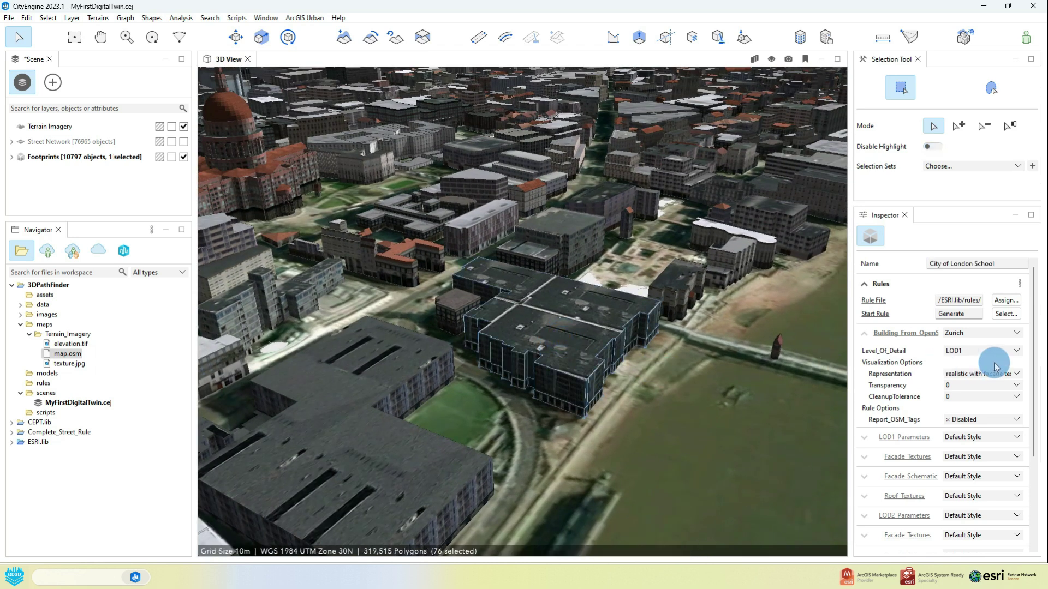
click(992, 344)
click(975, 416)
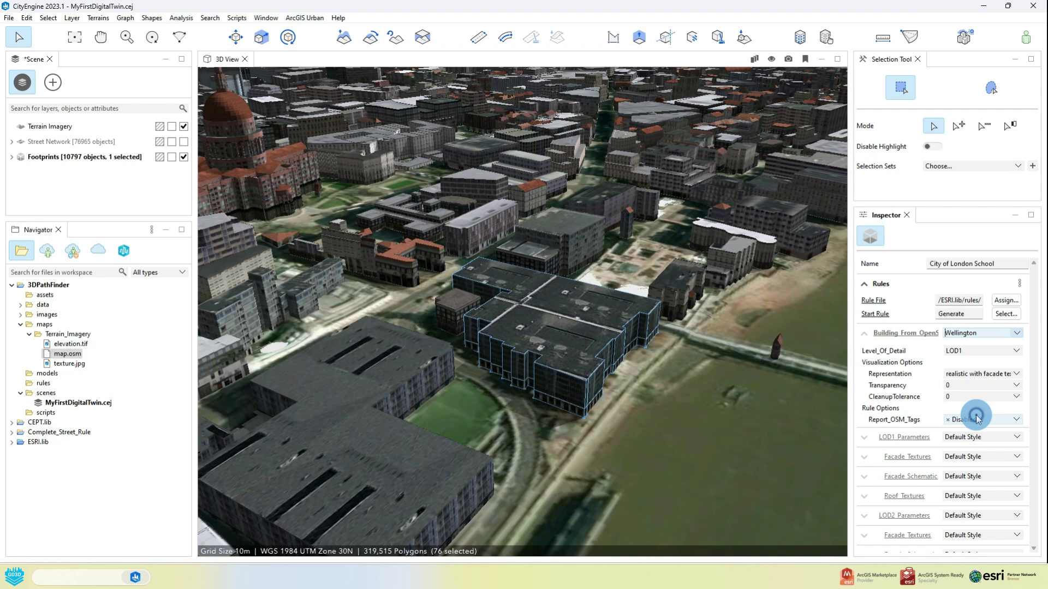
alt+drag(643, 397, 753, 333)
click(971, 332)
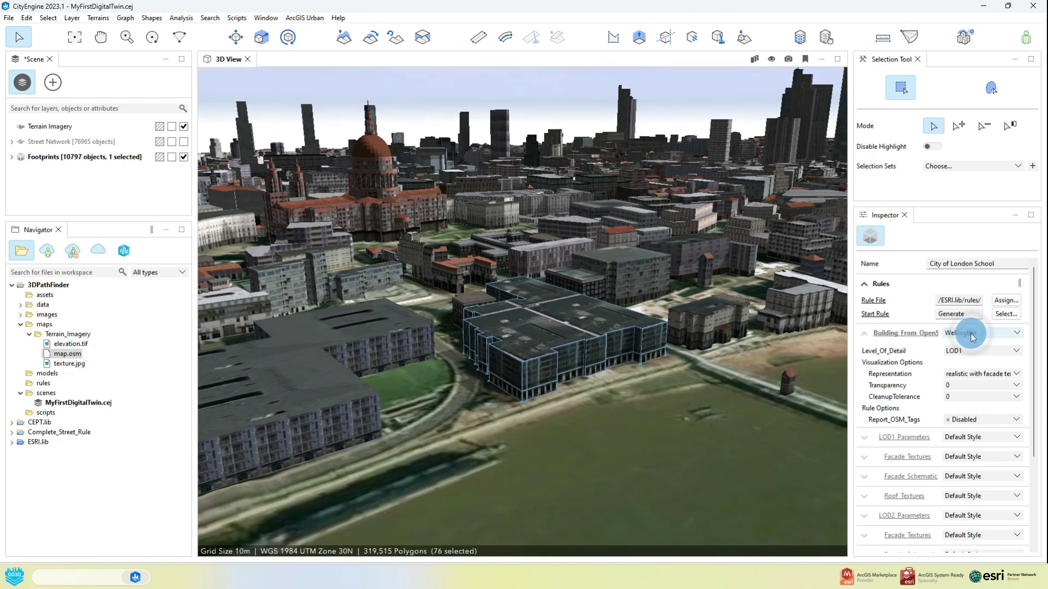
click(970, 440)
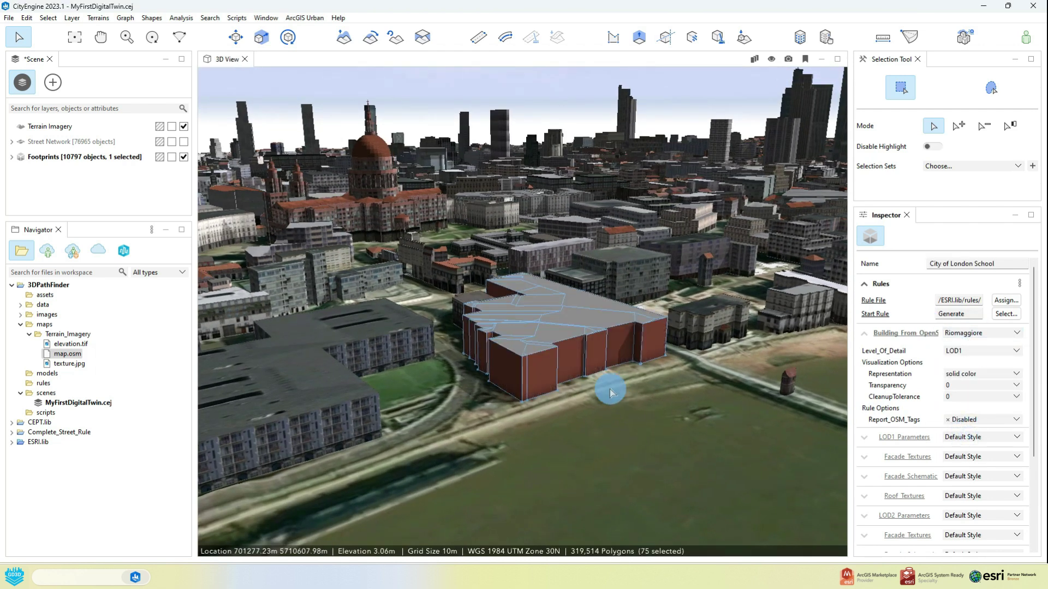
- Apply the NewYork style to the small building in front of the school
alt+drag(610, 390, 792, 335)
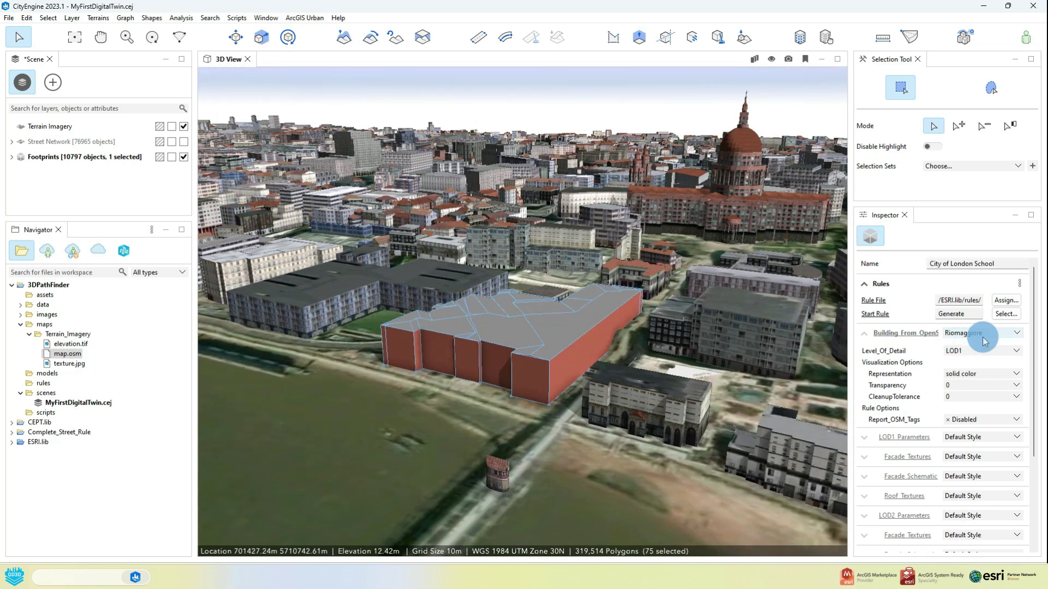
click(630, 401)
click(965, 334)
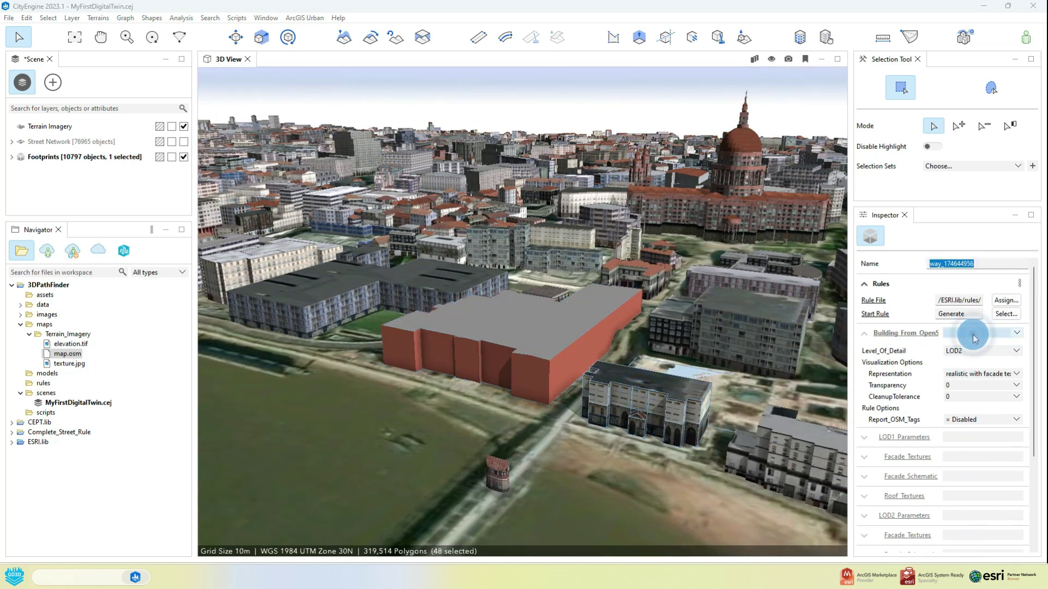
click(980, 389)
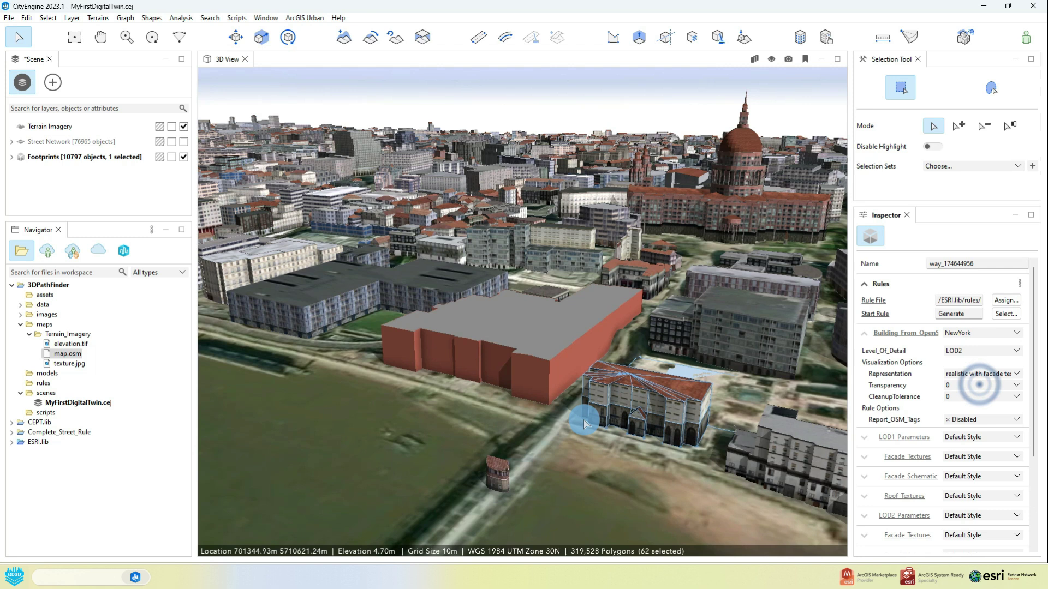
- Select all footprints in the same layer and switch every building to the NewYork style
right_click(649, 407)
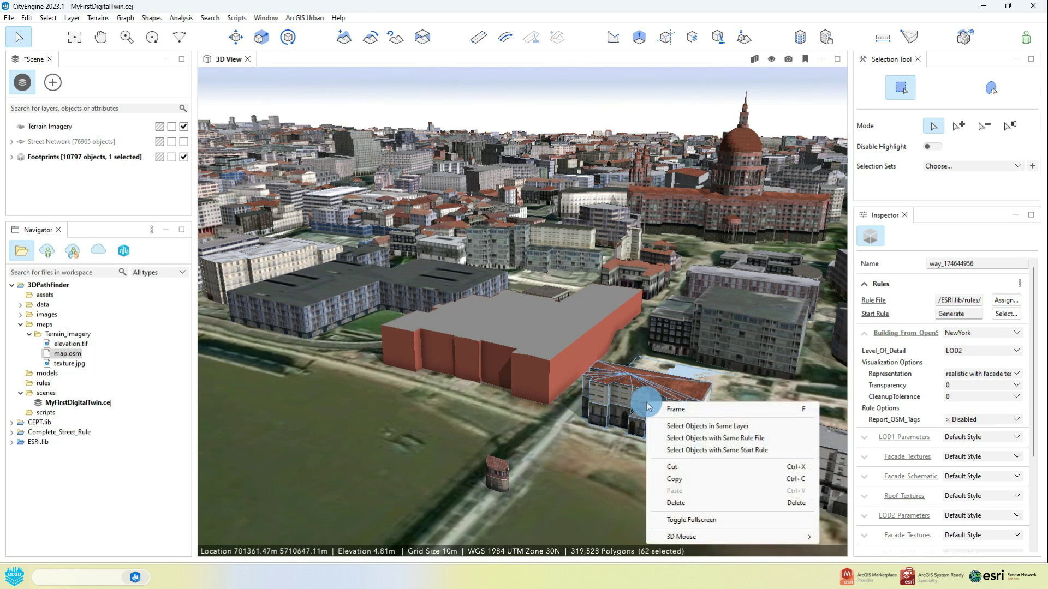
click(731, 429)
click(972, 333)
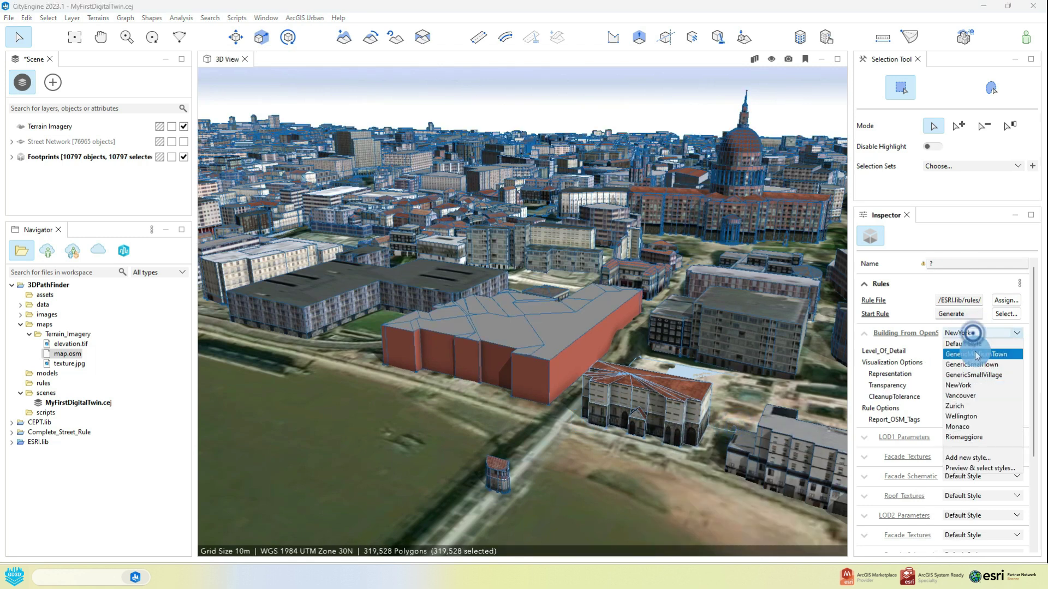
click(978, 386)
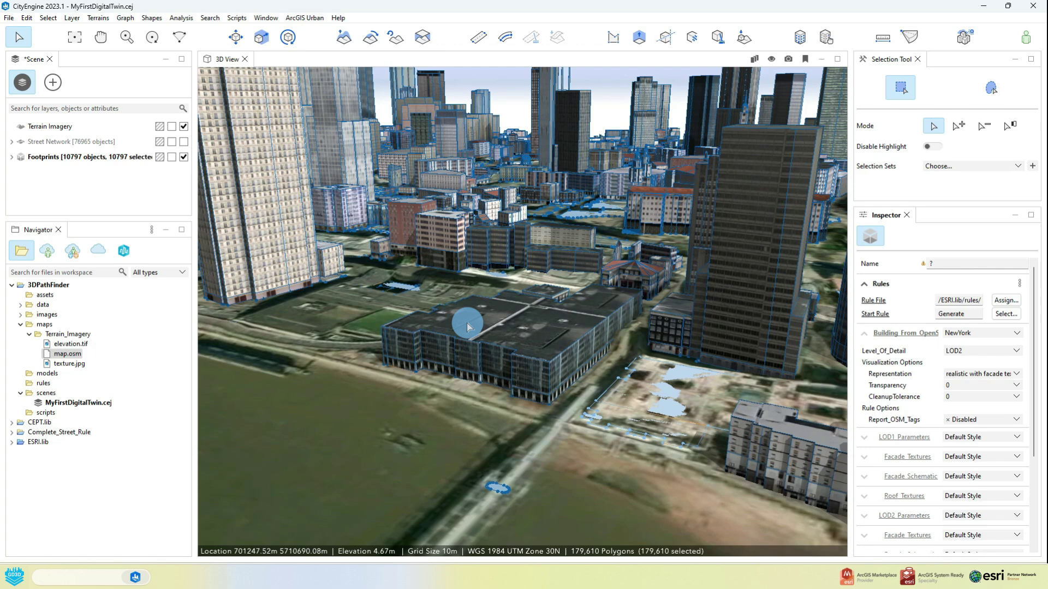
- From a city overview with the river, switch all buildings from NewYork back to Default Style
scroll(462, 316, down, 8)
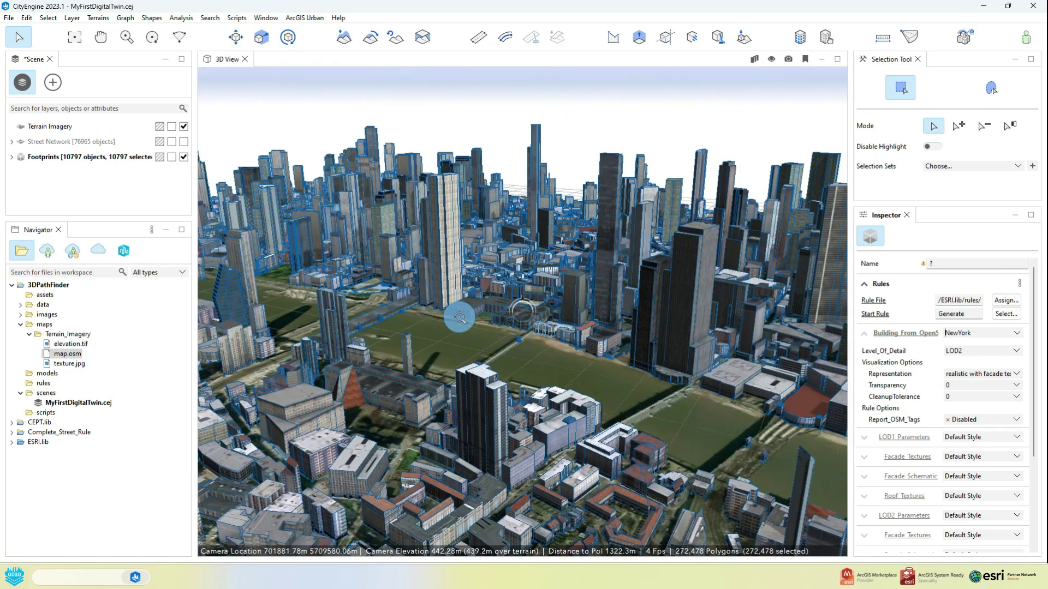
scroll(460, 314, down, 4)
middle_drag(461, 316, 625, 345)
middle_drag(470, 367, 594, 327)
scroll(594, 326, down, 3)
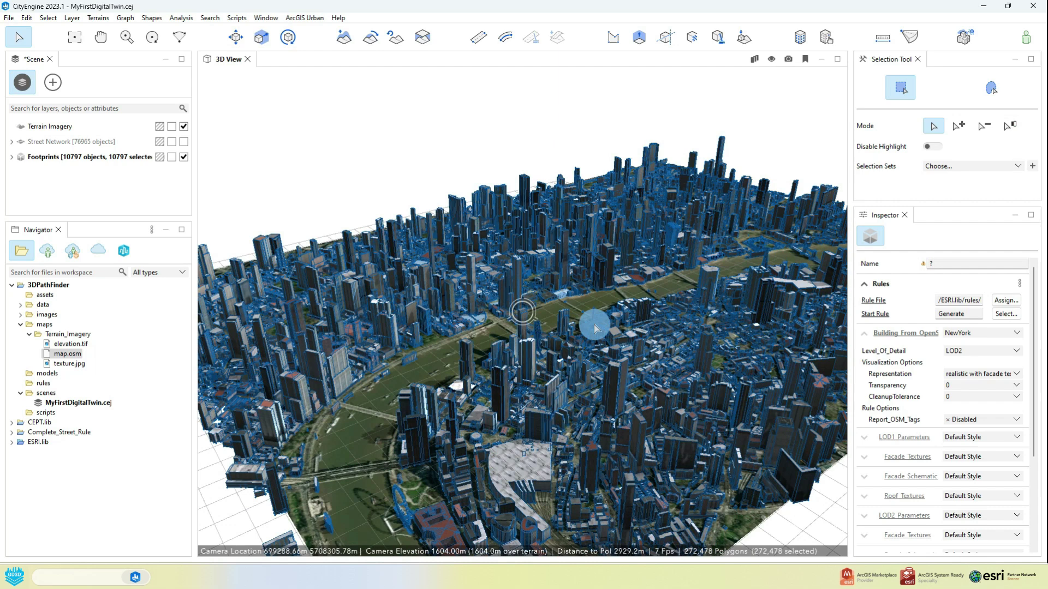
middle_drag(505, 356, 674, 332)
alt+drag(672, 331, 760, 343)
click(965, 334)
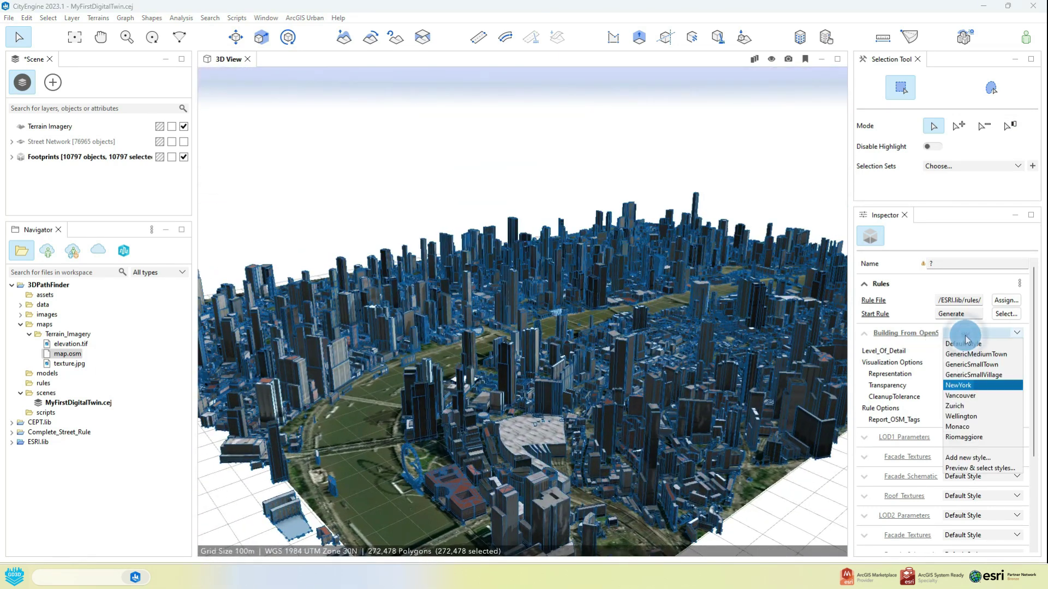
click(971, 343)
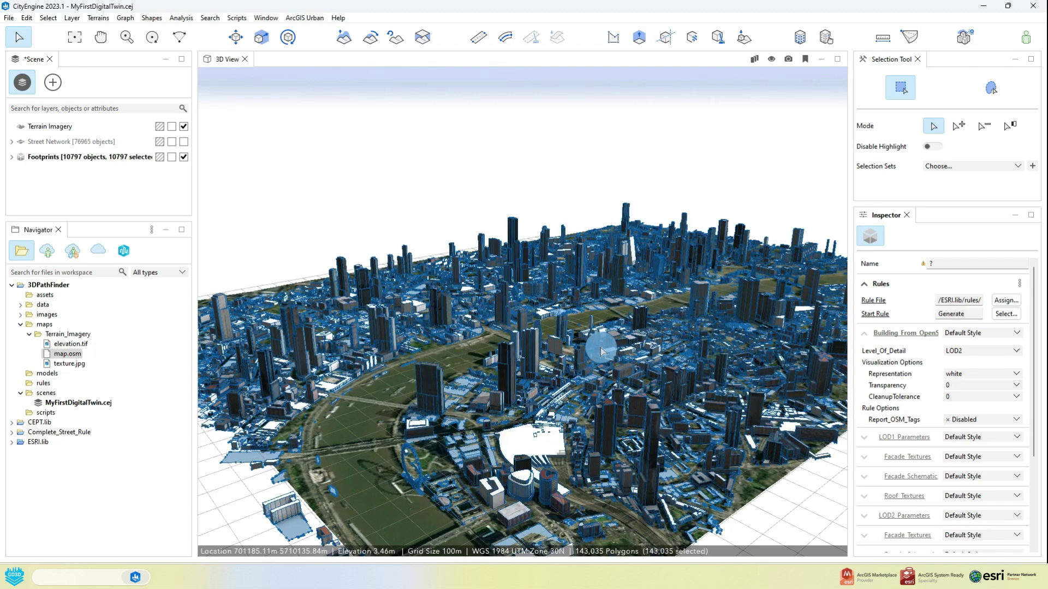
scroll(600, 315, up, 10)
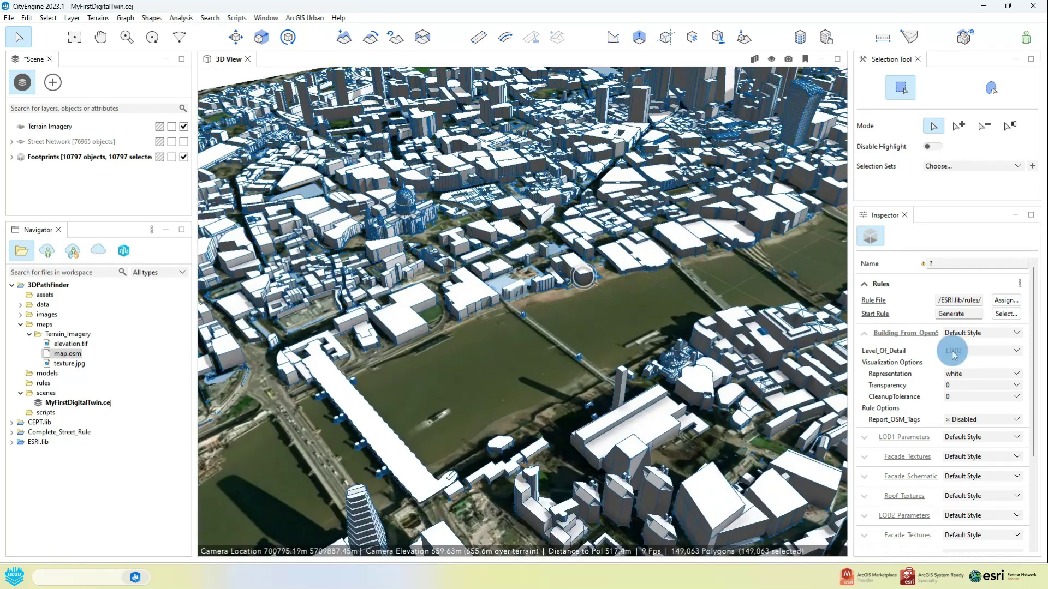
- Preview the buildings with schematic facades, looking along the river toward the skyline
click(990, 374)
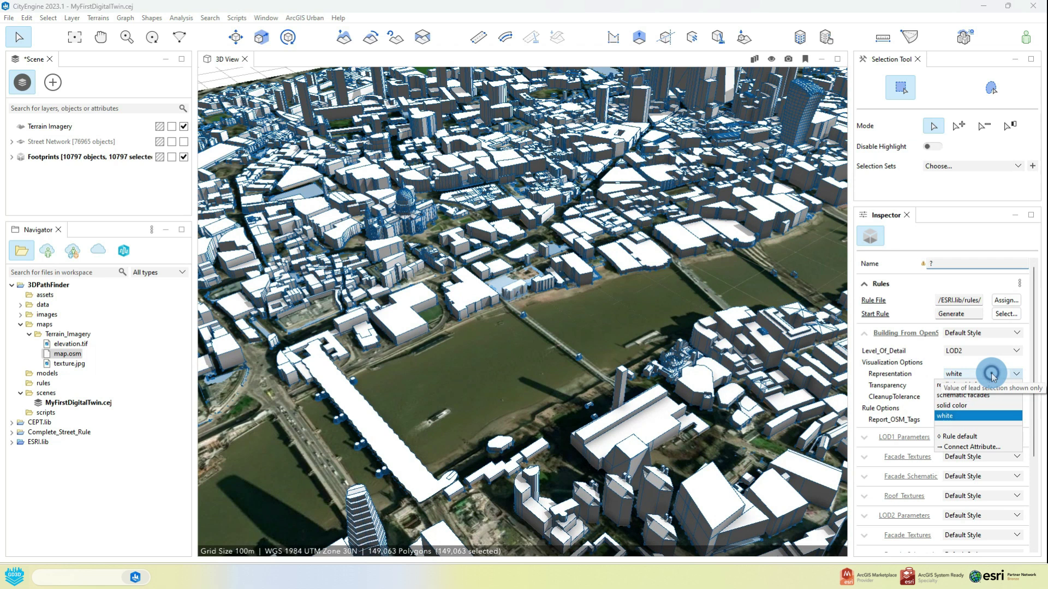
click(979, 395)
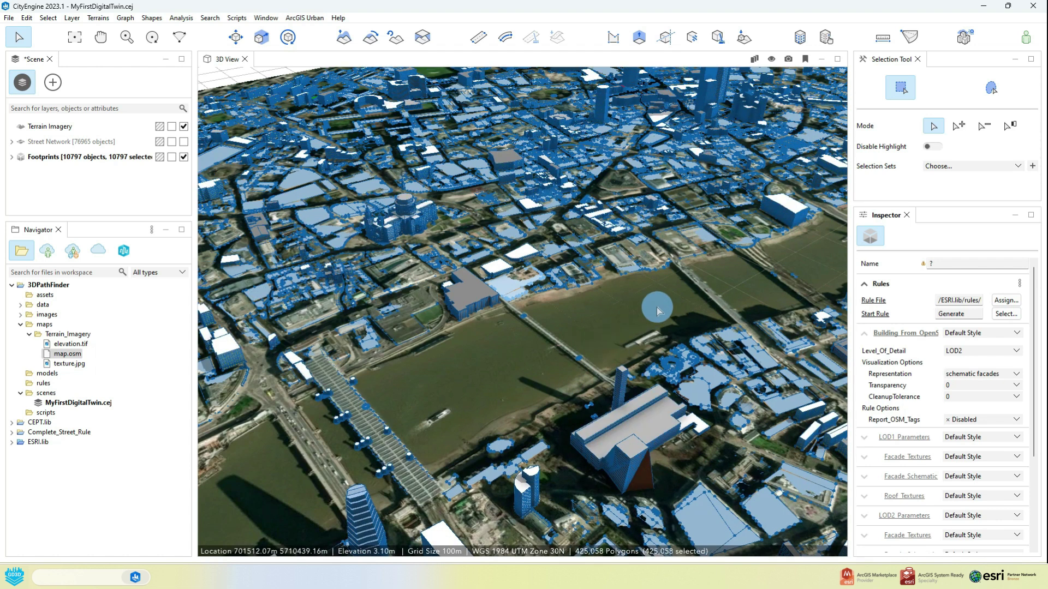
middle_drag(694, 272, 610, 294)
middle_drag(603, 377, 610, 347)
scroll(609, 347, up, 6)
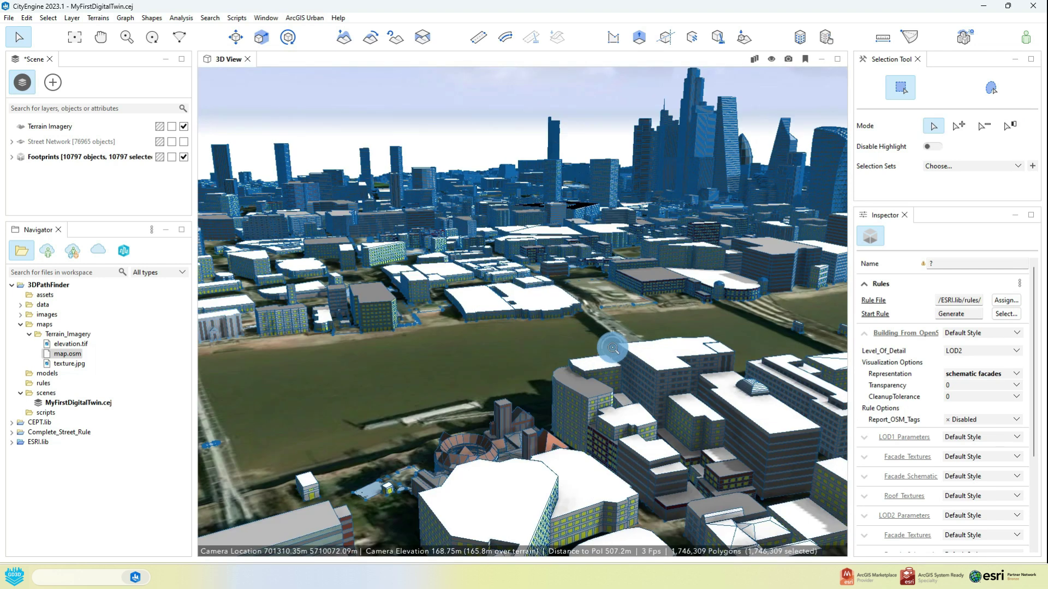
middle_drag(615, 364, 621, 402)
- Hide the selection outlines with Disable Highlight and set the representation back to white
click(933, 147)
click(1007, 375)
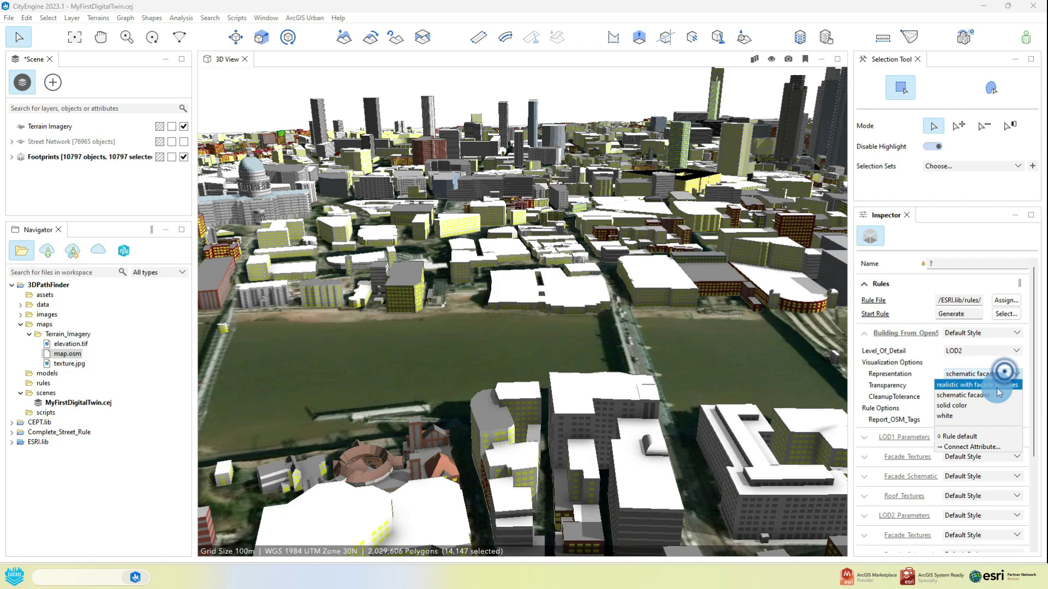
click(989, 415)
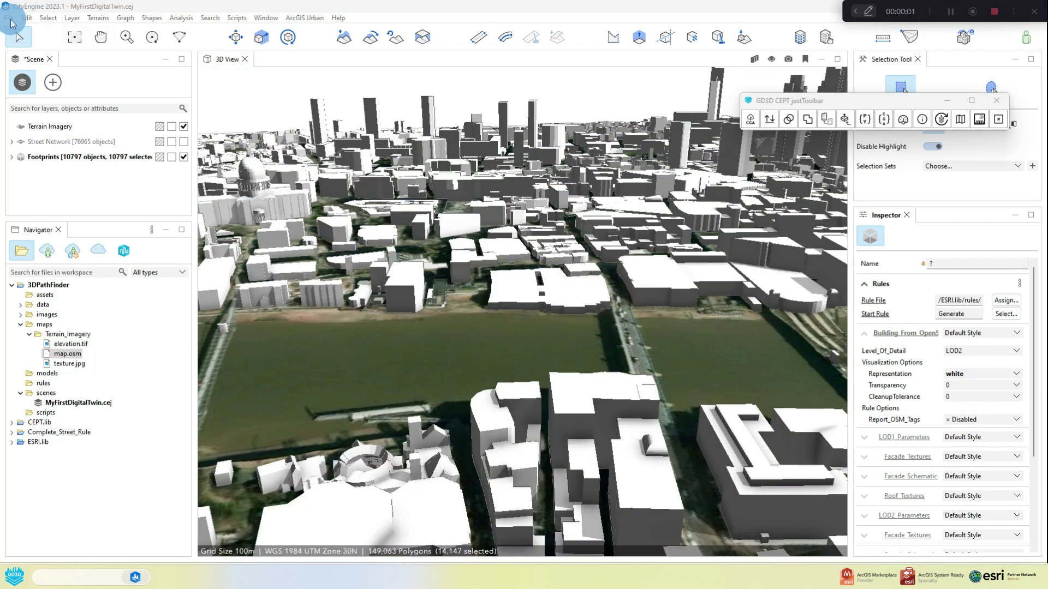
- Save the MyFirstDigitalTwin.cej scene with Save All, then cancel the Save As dialog
click(10, 23)
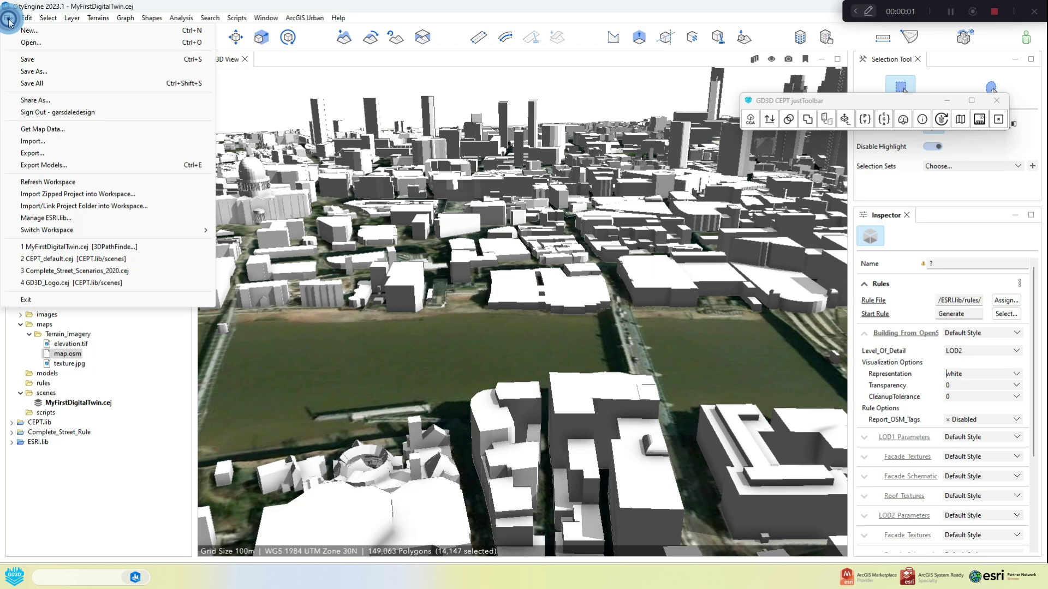
click(64, 83)
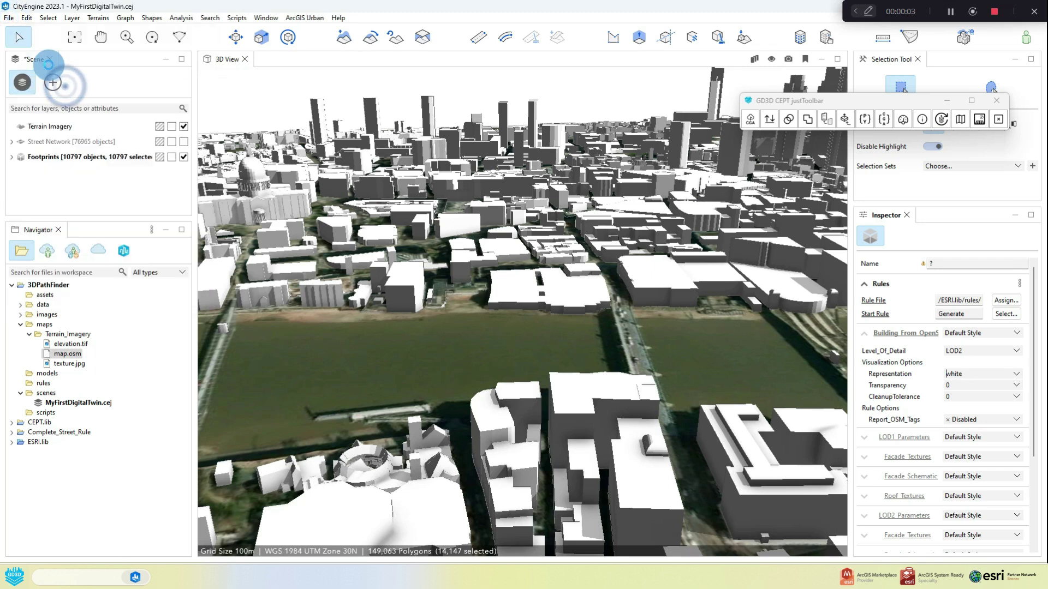
click(10, 18)
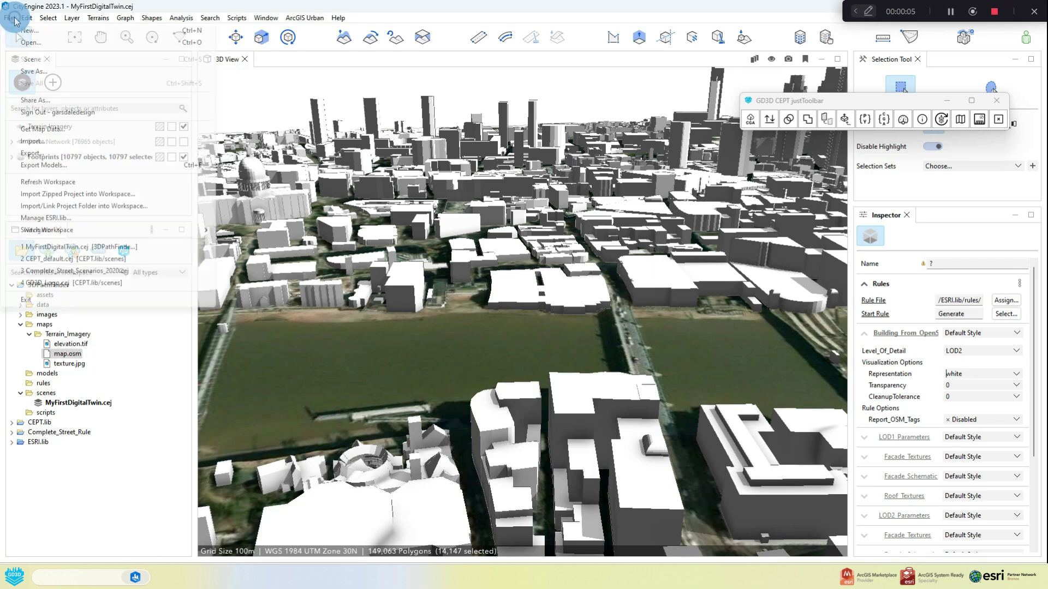
click(45, 73)
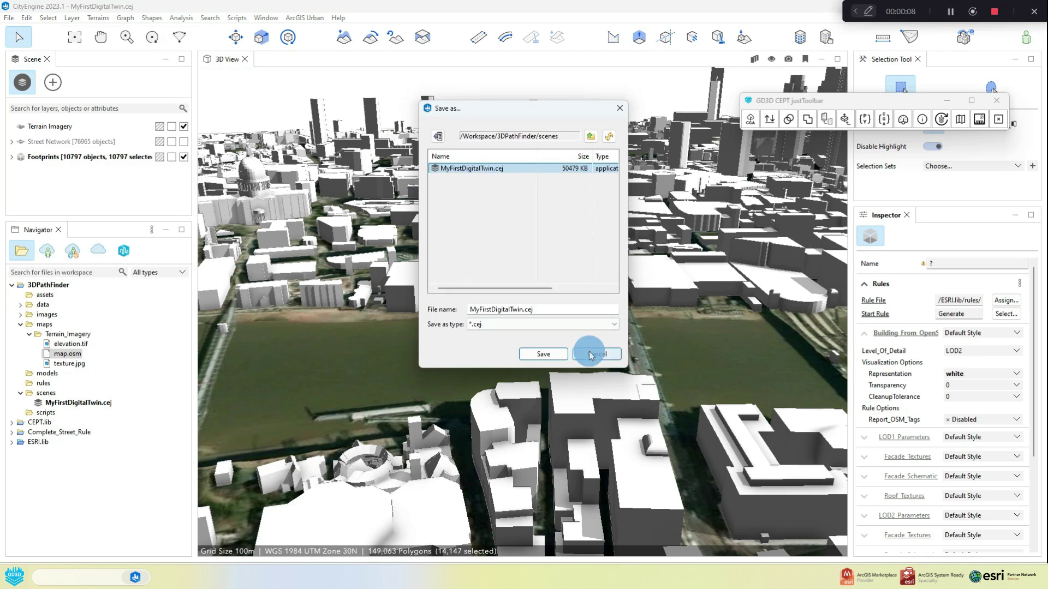
click(590, 355)
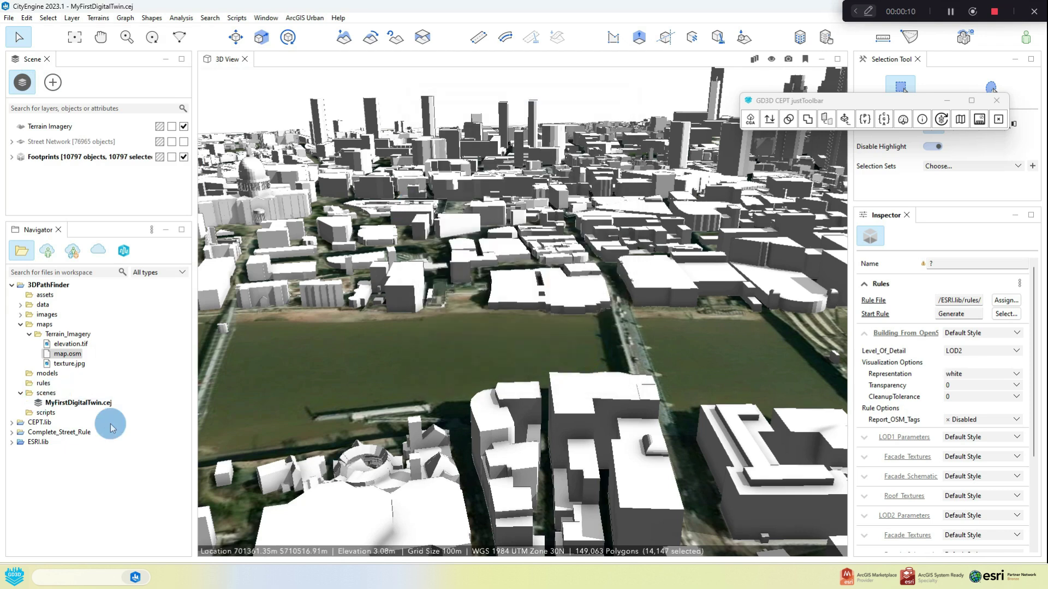
- Close the floating GD3D CEPT justToolbar window
click(1000, 120)
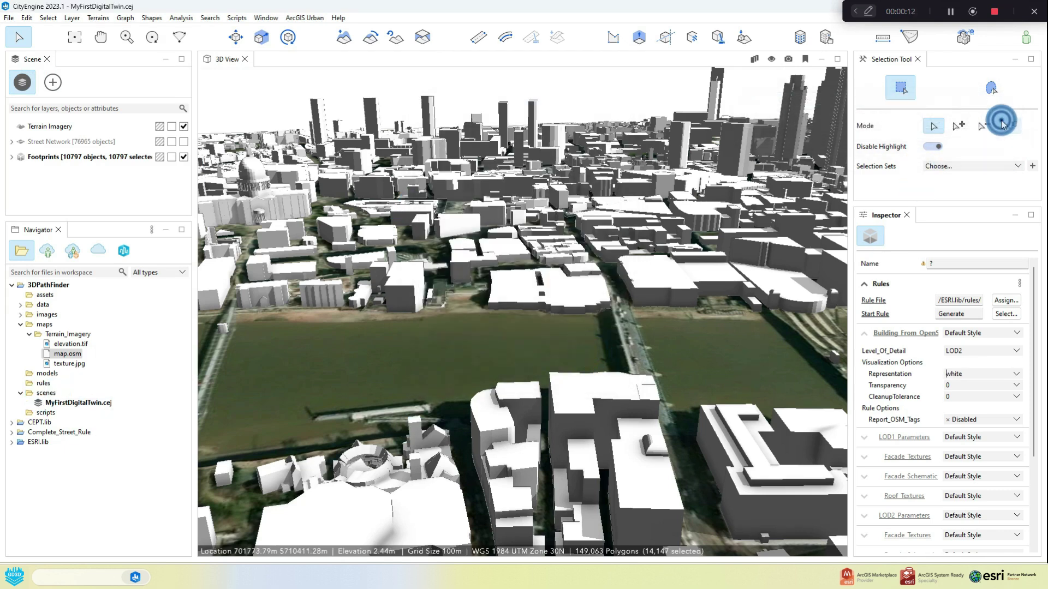